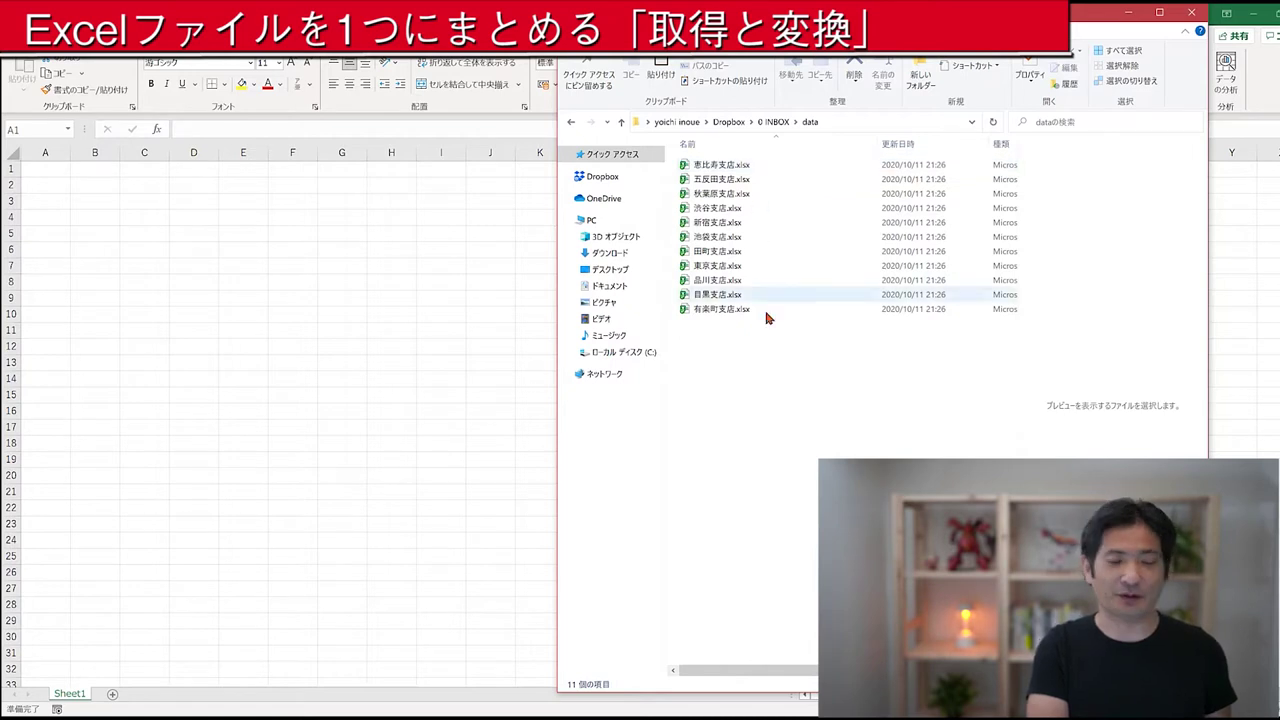
- Open 恵比寿支店.xlsx and scroll through its 支店名 and 売上 sales rows
{"action": "double_click", "coordinate": [752, 172]}
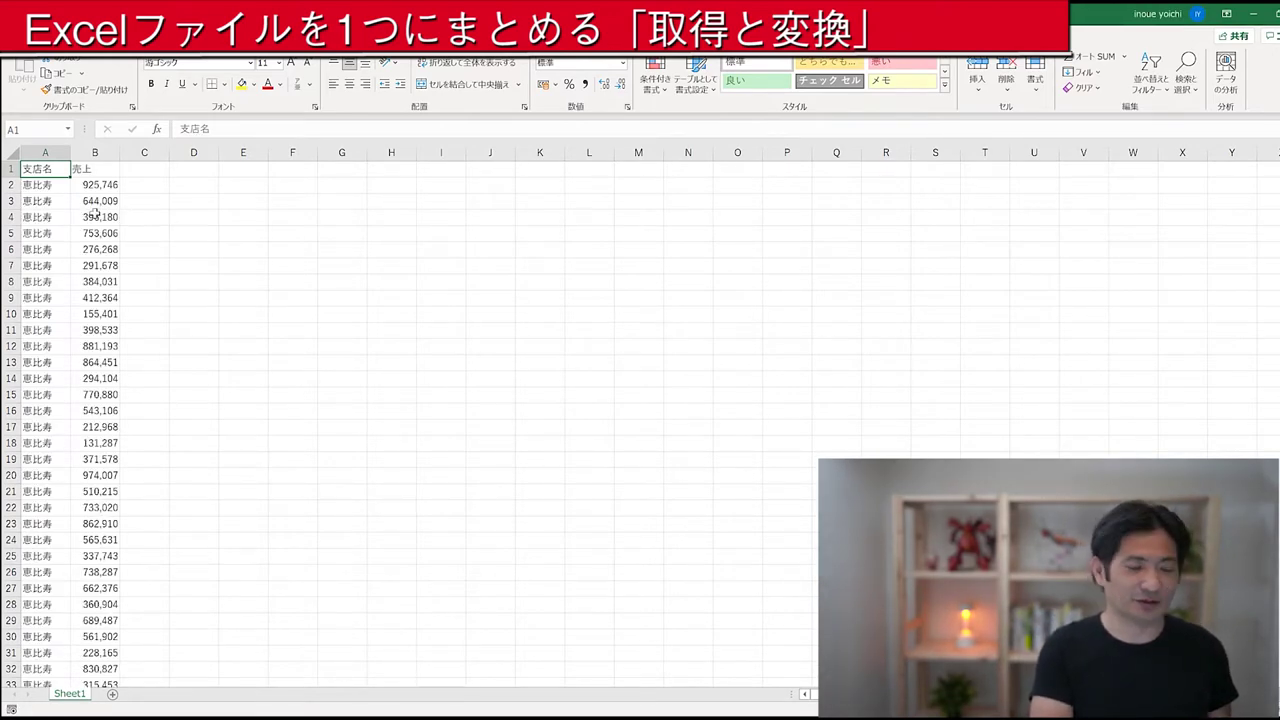
{"action": "scroll", "coordinate": [96, 441], "scroll_direction": "down", "scroll_amount": 6}
{"action": "scroll", "coordinate": [96, 441], "scroll_direction": "down", "scroll_amount": 7}
{"action": "scroll", "coordinate": [96, 441], "scroll_direction": "down", "scroll_amount": 6}
{"action": "scroll", "coordinate": [96, 441], "scroll_direction": "down", "scroll_amount": 6}
{"action": "scroll", "coordinate": [96, 441], "scroll_direction": "down", "scroll_amount": 5}
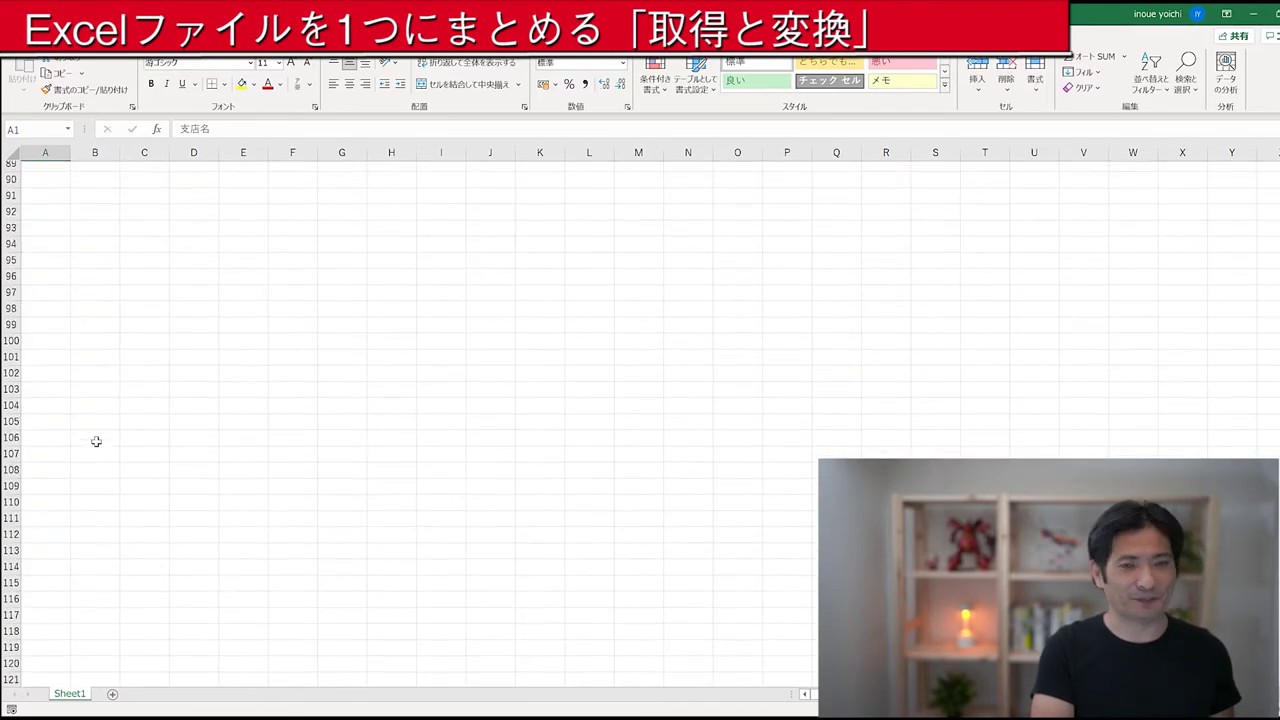
{"action": "scroll", "coordinate": [96, 441], "scroll_direction": "up", "scroll_amount": 15}
{"action": "scroll", "coordinate": [96, 441], "scroll_direction": "up", "scroll_amount": 10}
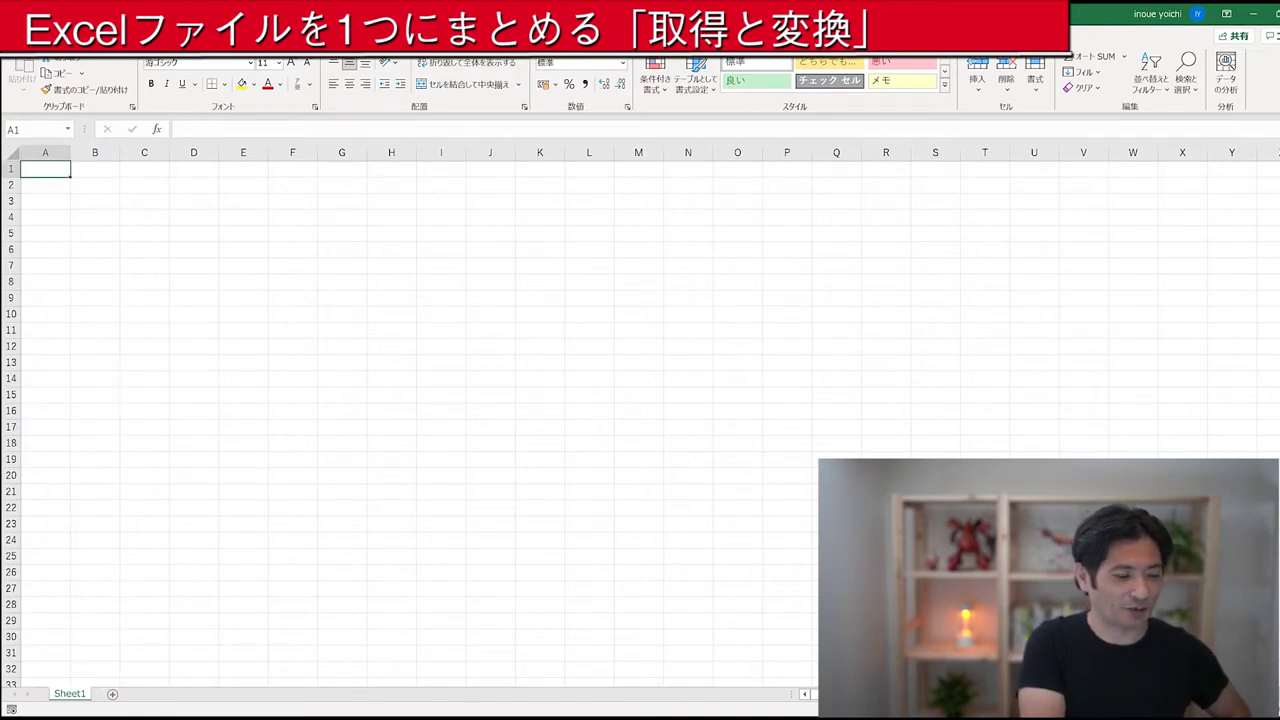
- Briefly check the branch files folder, then bring up Excel's Data tab commands
{"action": "left_click", "coordinate": [997, 415]}
{"action": "key", "text": "alt+Tab"}
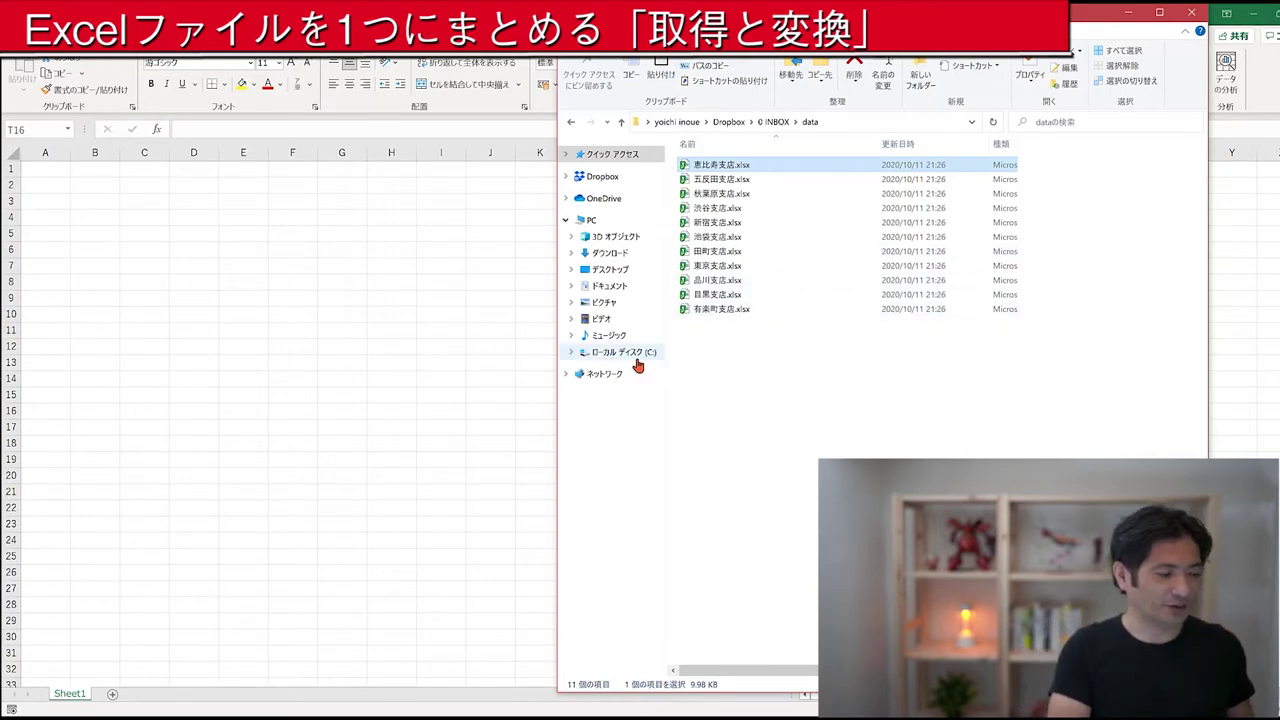
{"action": "key", "text": "alt+Tab"}
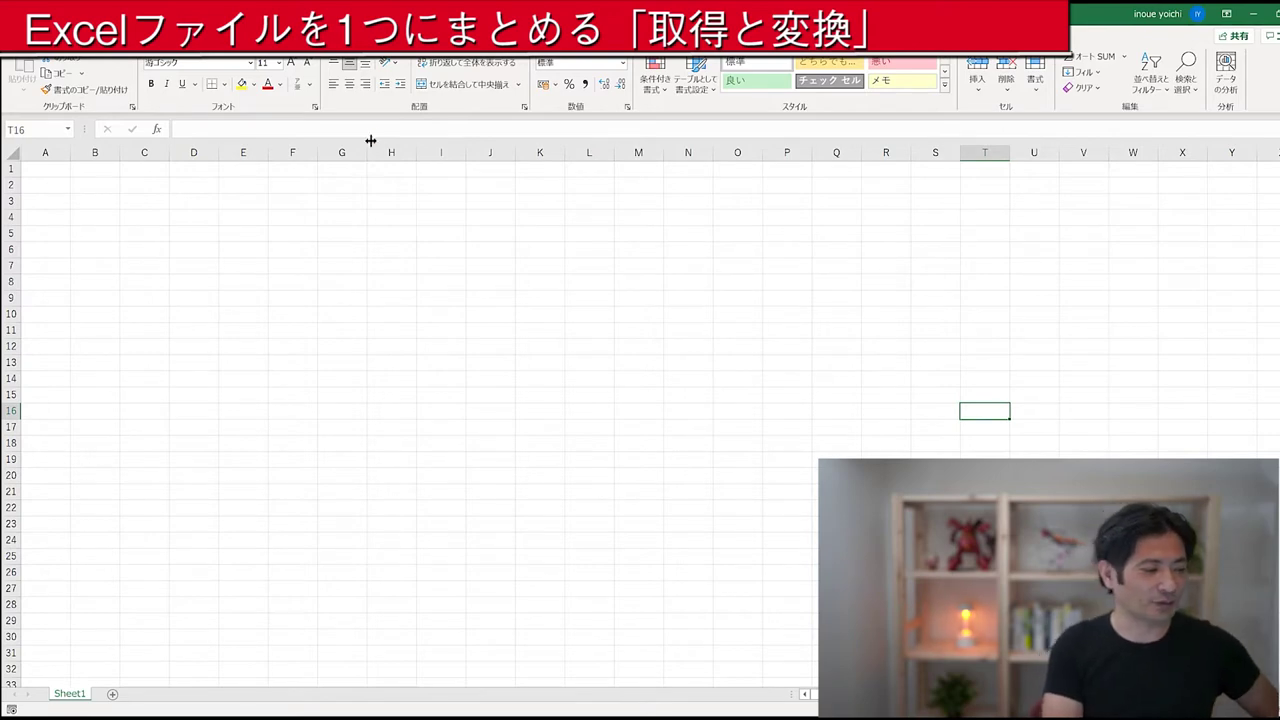
{"action": "left_click", "coordinate": [300, 40]}
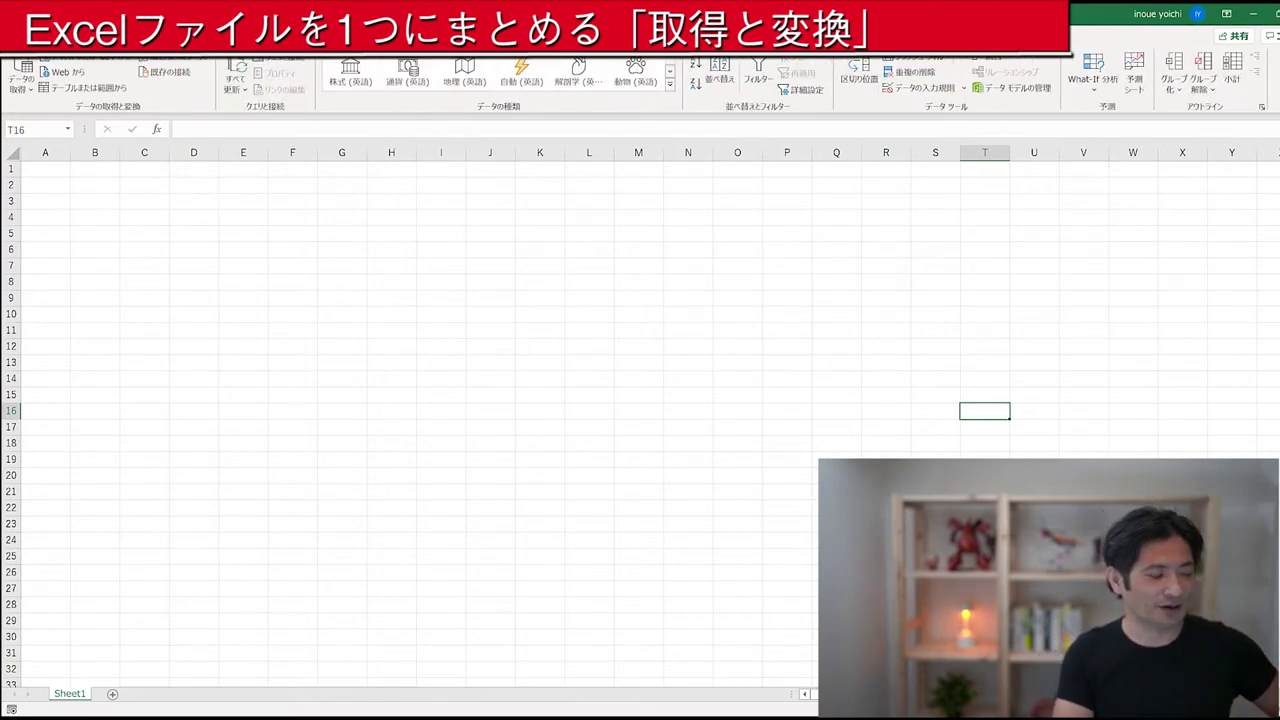
- Open the Get Data menu to reach the From File import sources
{"action": "left_click", "coordinate": [20, 92]}
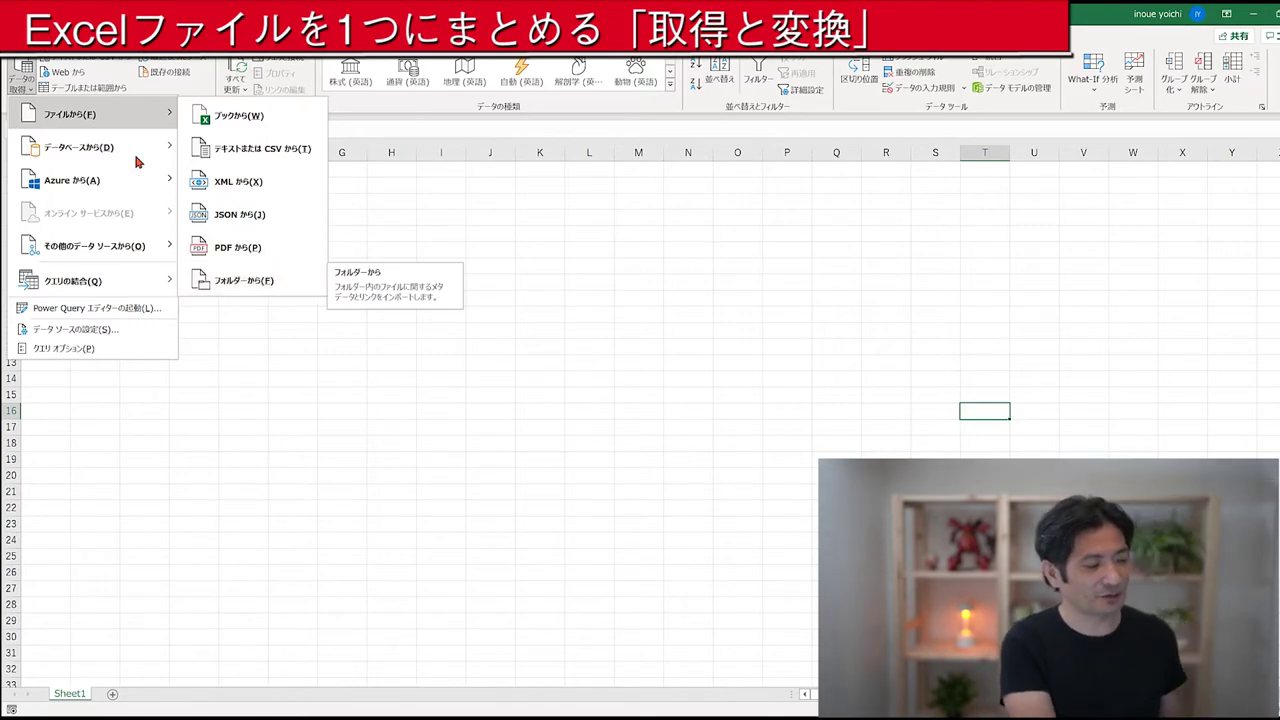
{"action": "mouse_move", "coordinate": [95, 113]}
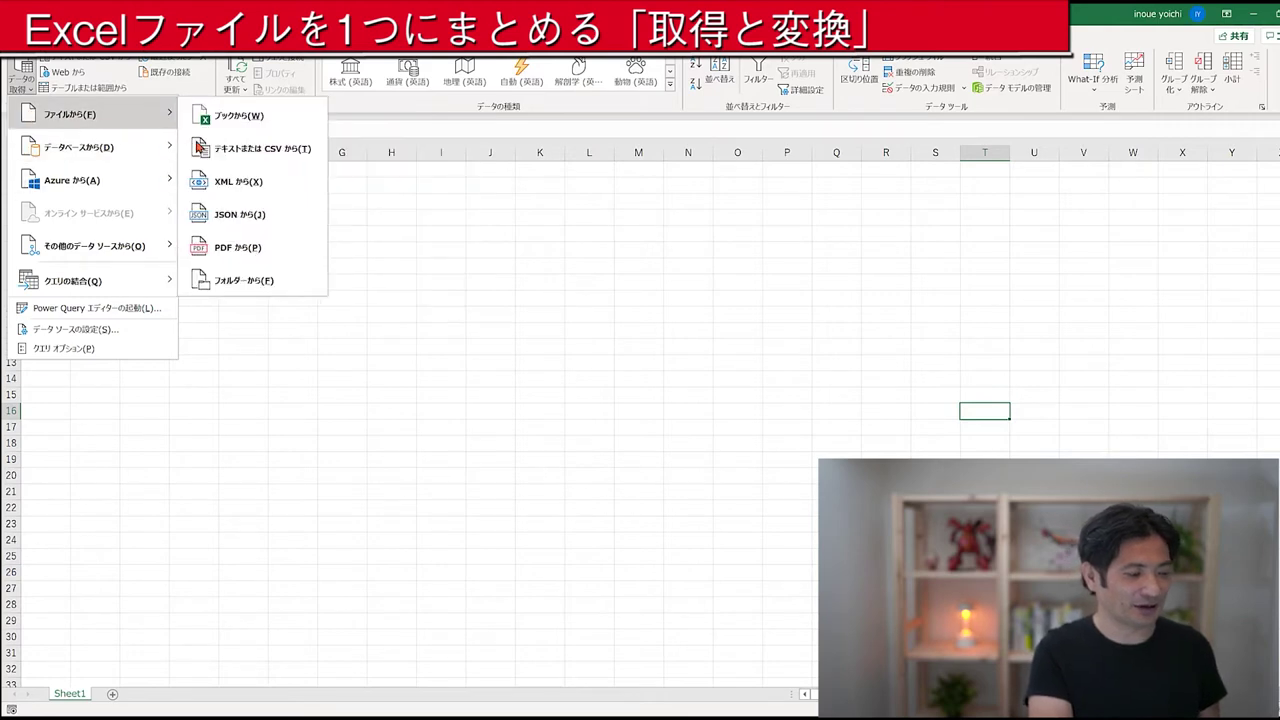
- Import From Folder, choosing the data folder that holds the eleven branch workbooks
{"action": "left_click", "coordinate": [267, 283]}
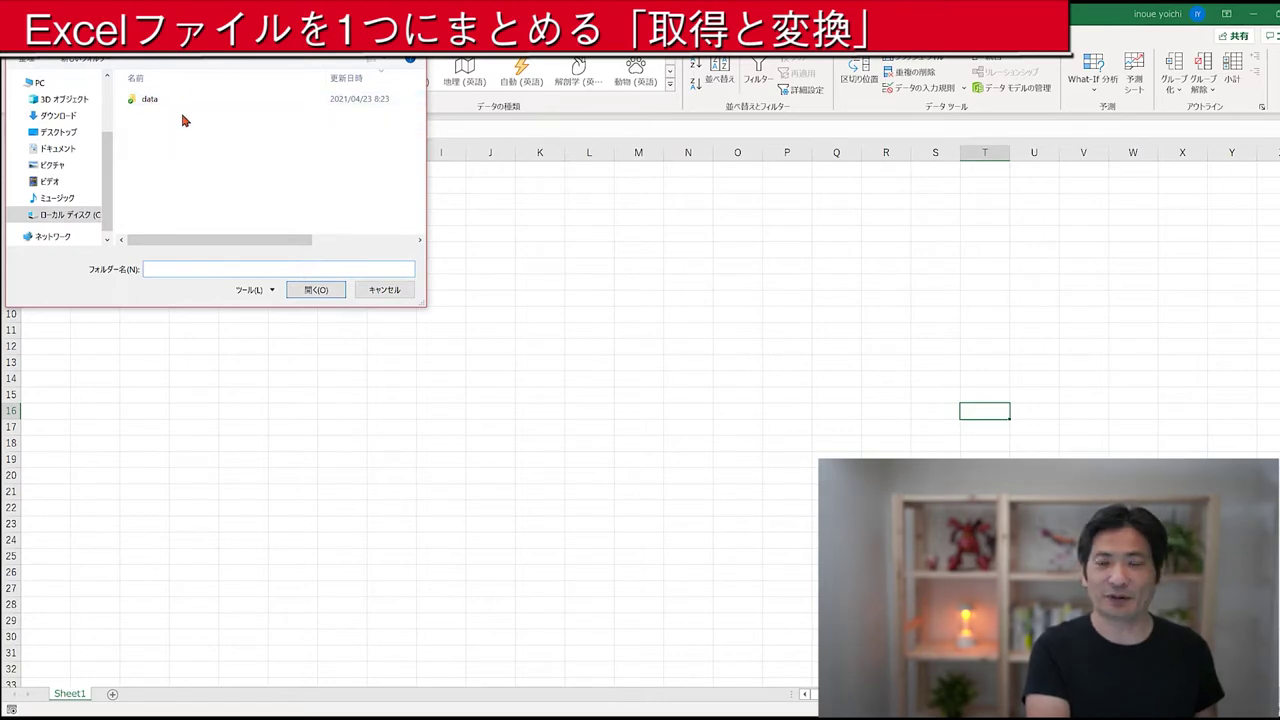
{"action": "double_click", "coordinate": [168, 104]}
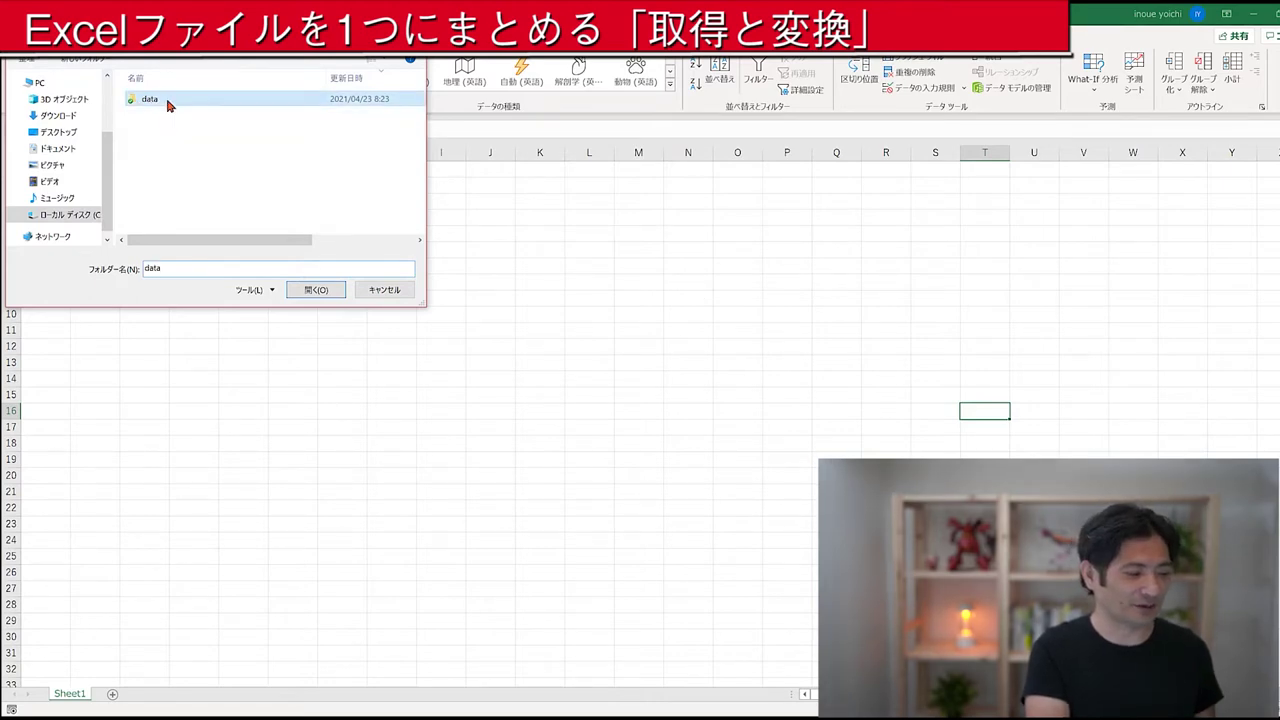
{"action": "left_click", "coordinate": [316, 290]}
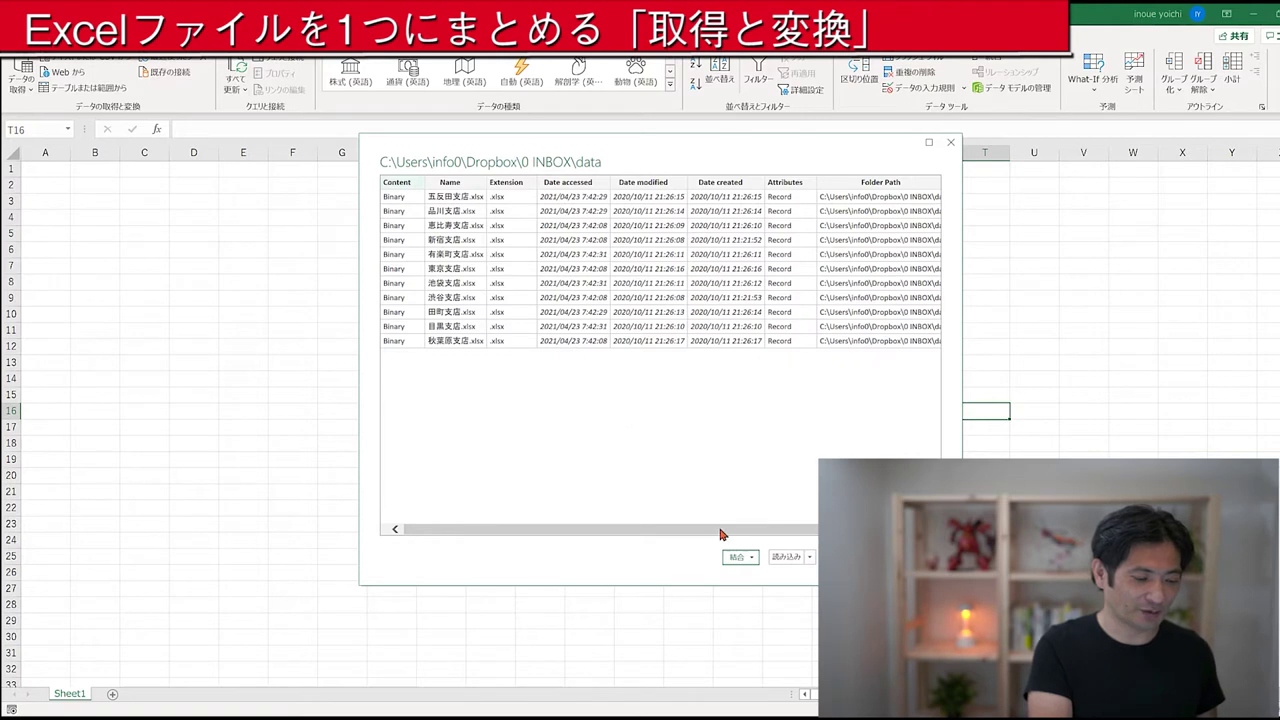
- Choose Combine & Load for the listed branch files
{"action": "left_click", "coordinate": [752, 558]}
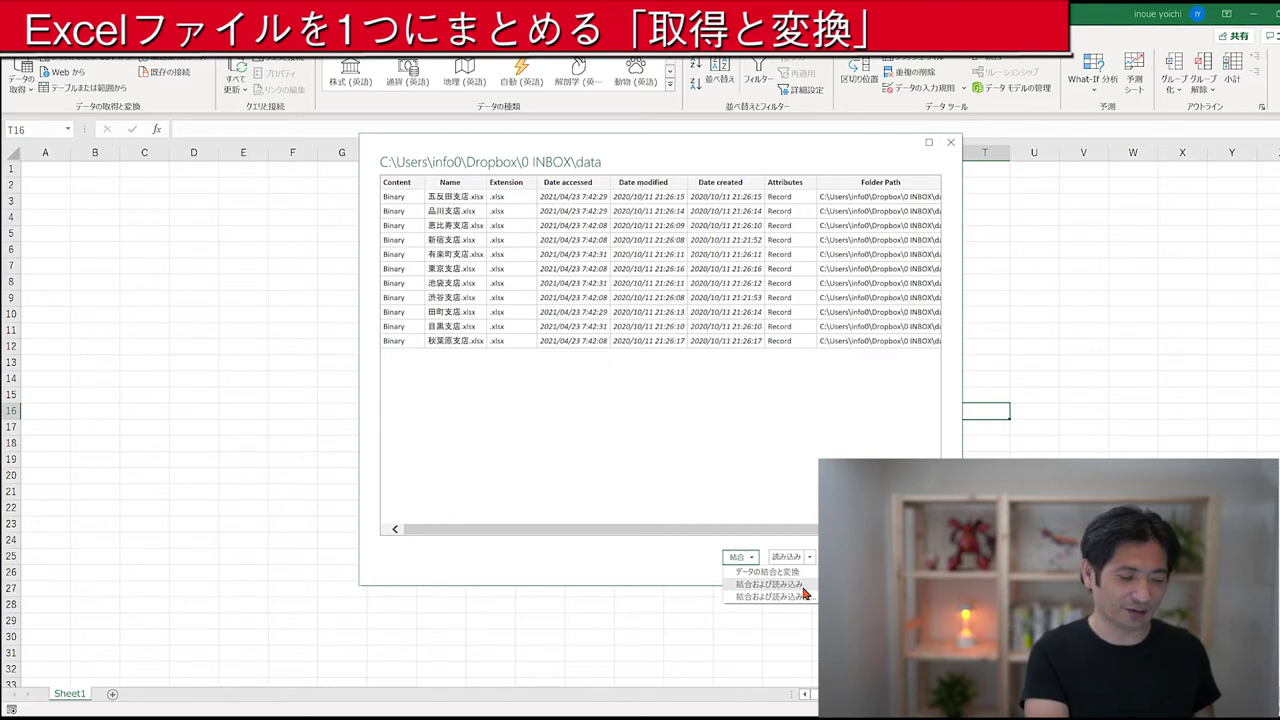
{"action": "left_click", "coordinate": [805, 584]}
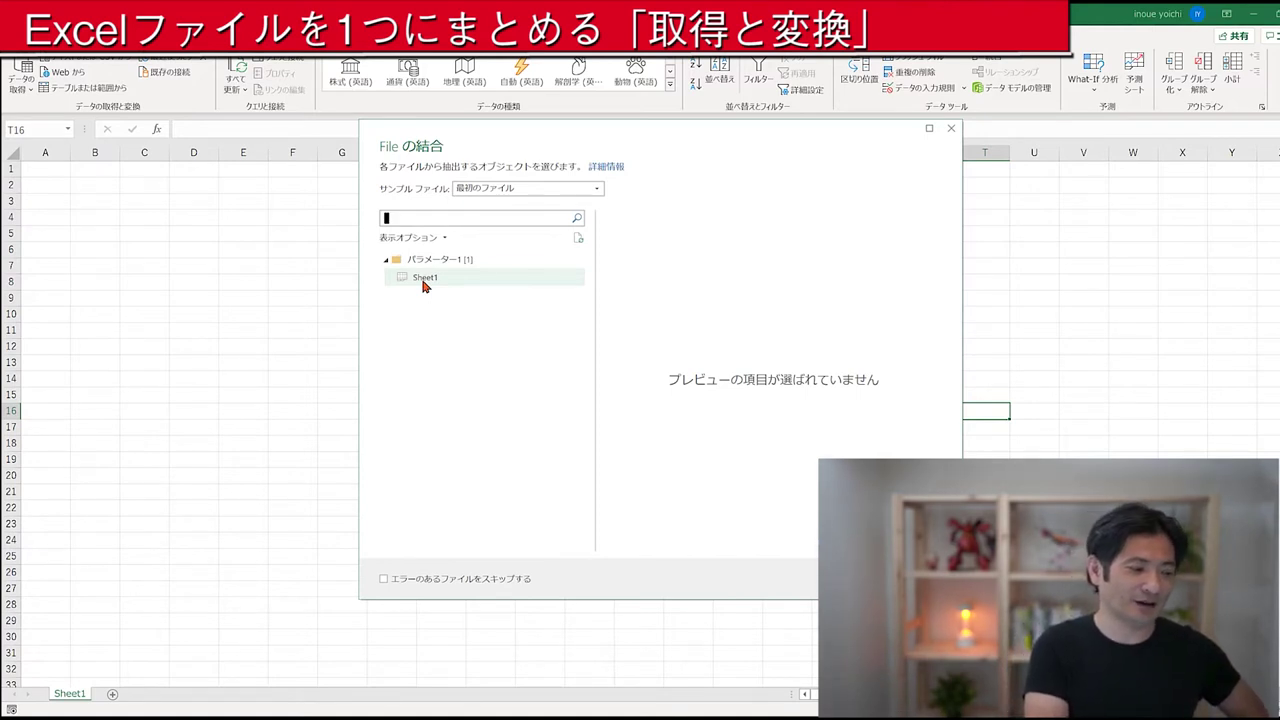
- Keep the first file as the sample and pick Sheet1 as the object to combine
{"action": "left_click", "coordinate": [599, 189]}
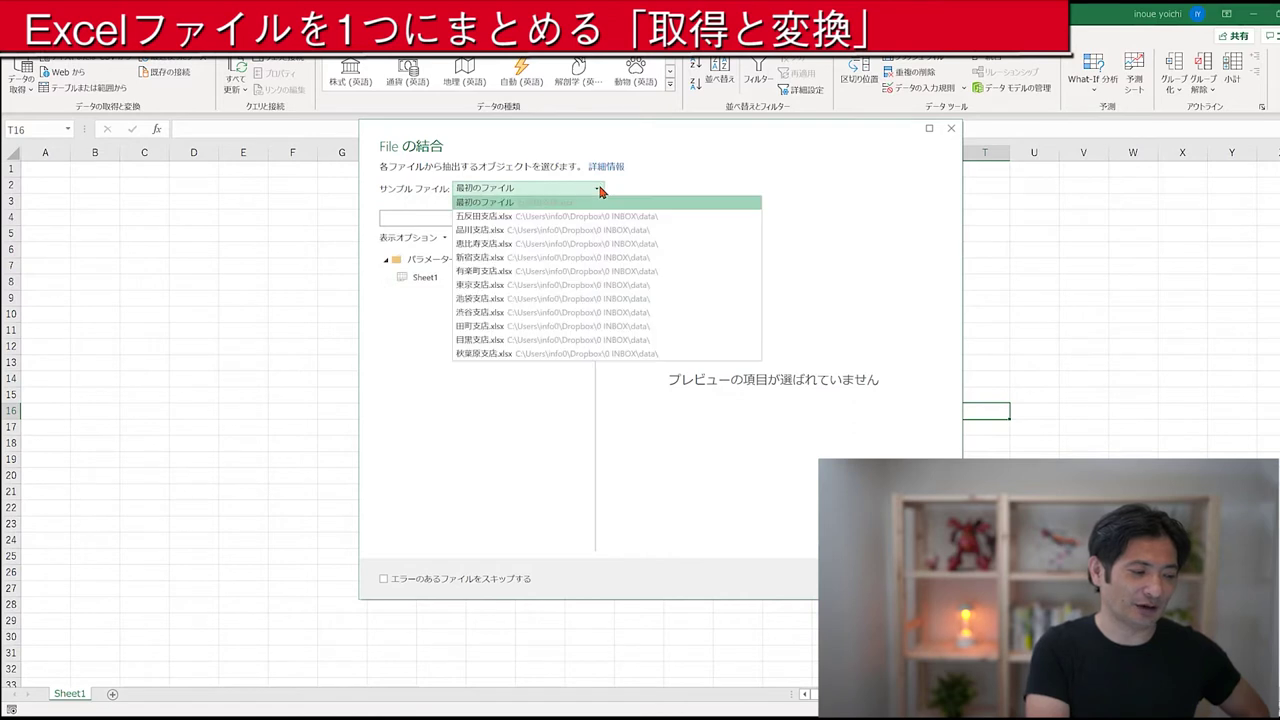
{"action": "left_click", "coordinate": [594, 217]}
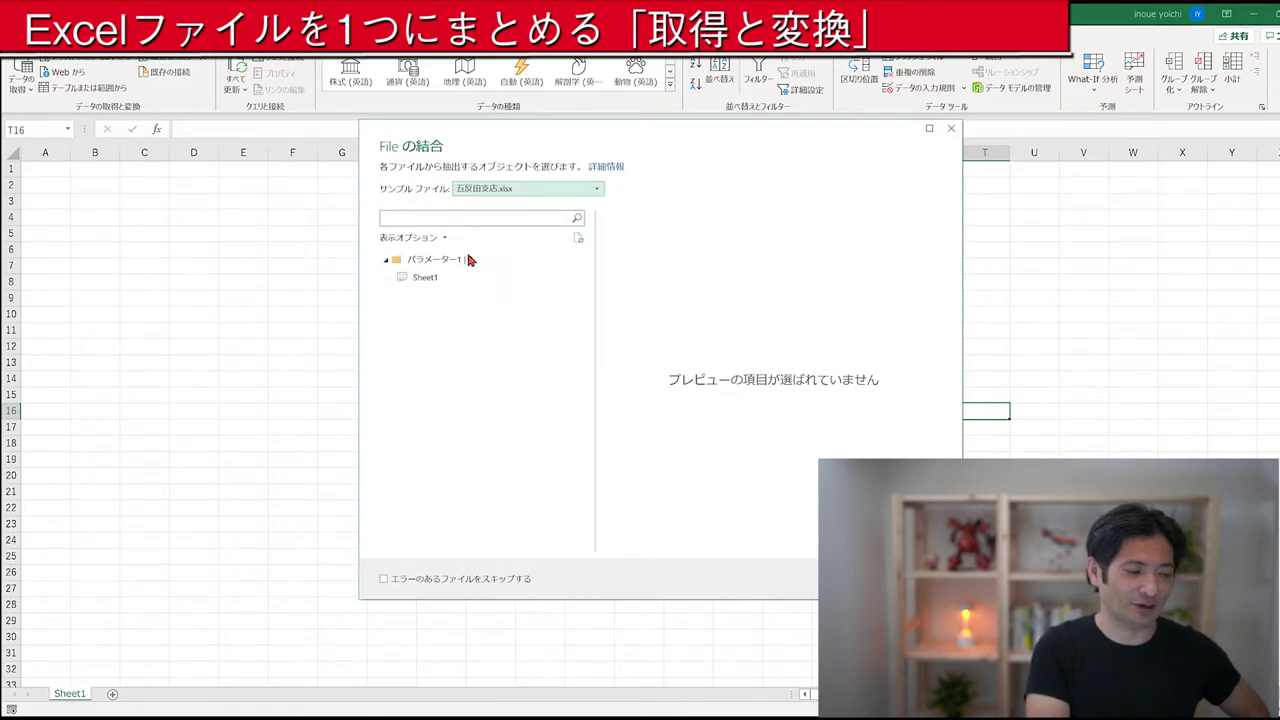
{"action": "left_click", "coordinate": [596, 192]}
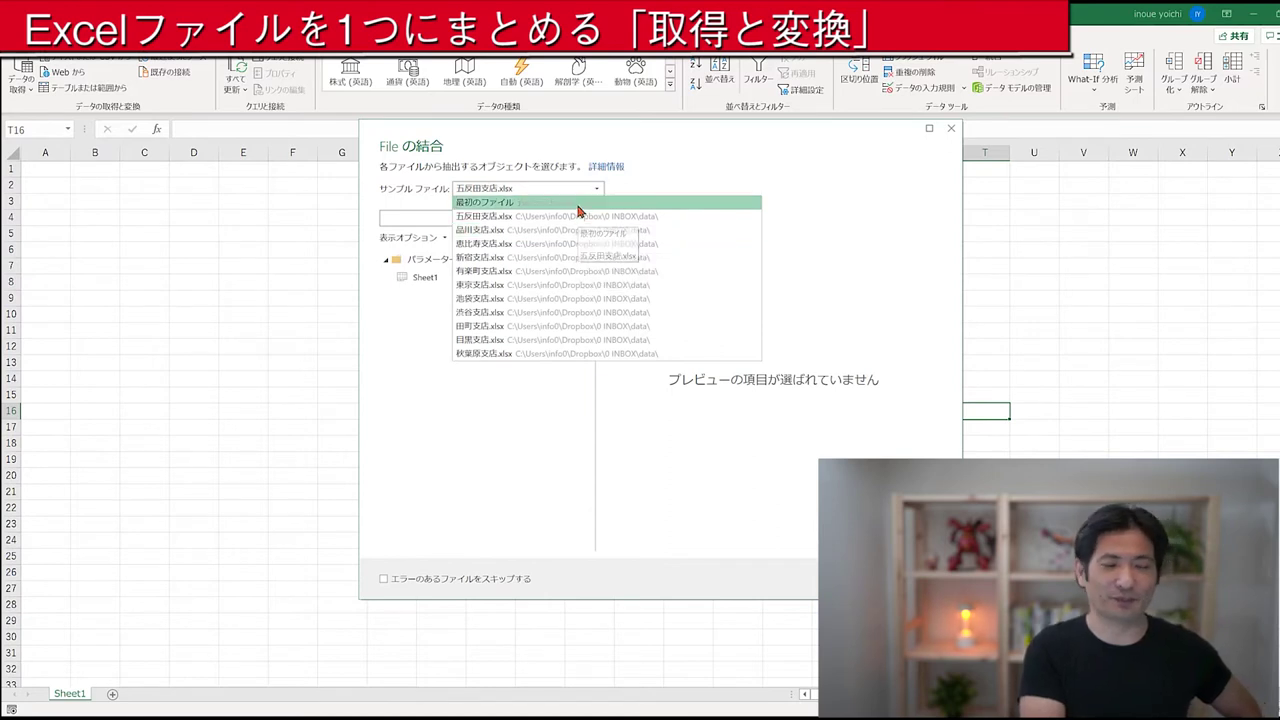
{"action": "left_click", "coordinate": [578, 204]}
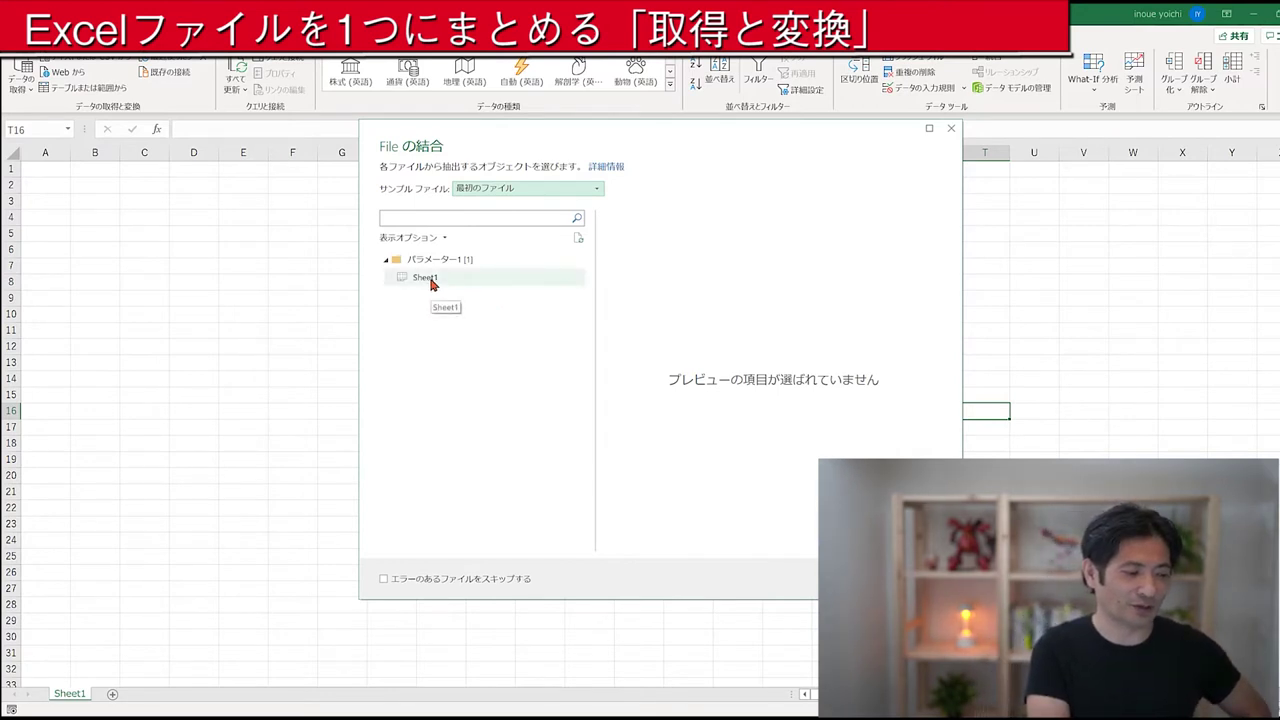
{"action": "left_click", "coordinate": [447, 279]}
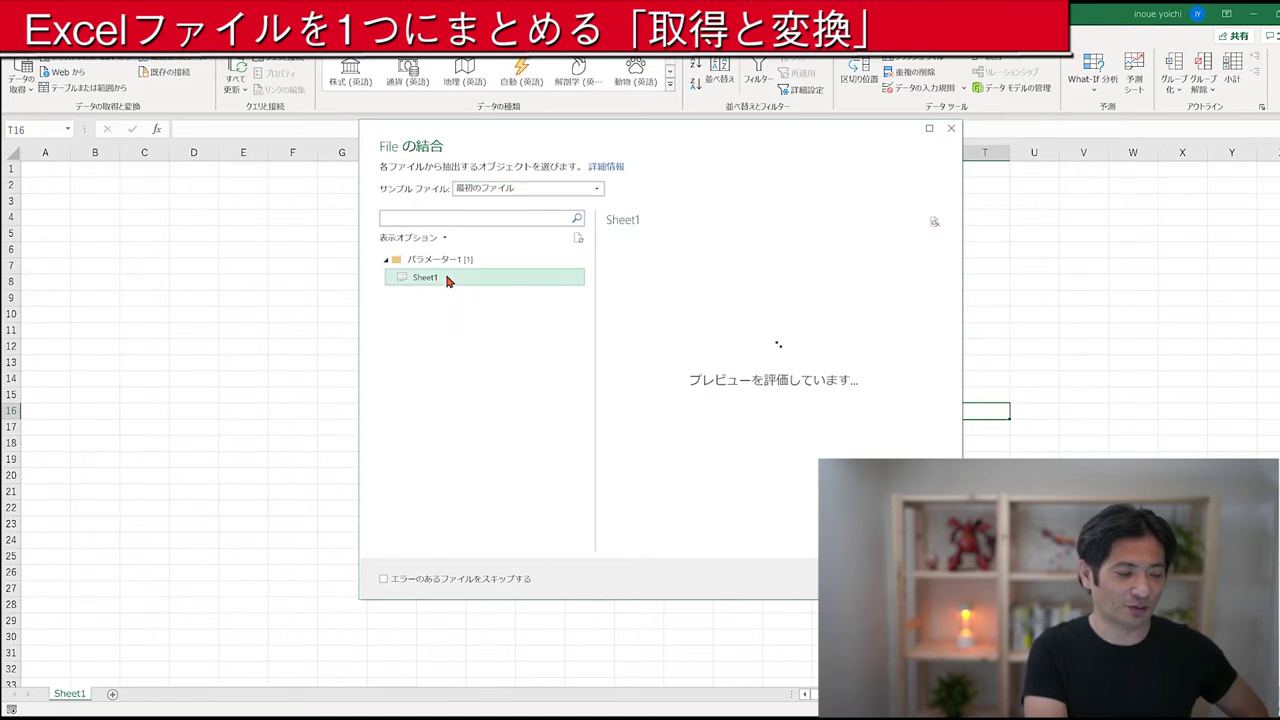
{"action": "scroll", "coordinate": [757, 365], "scroll_direction": "down", "scroll_amount": 5}
{"action": "scroll", "coordinate": [757, 365], "scroll_direction": "down", "scroll_amount": 5}
{"action": "scroll", "coordinate": [757, 365], "scroll_direction": "down", "scroll_amount": 5}
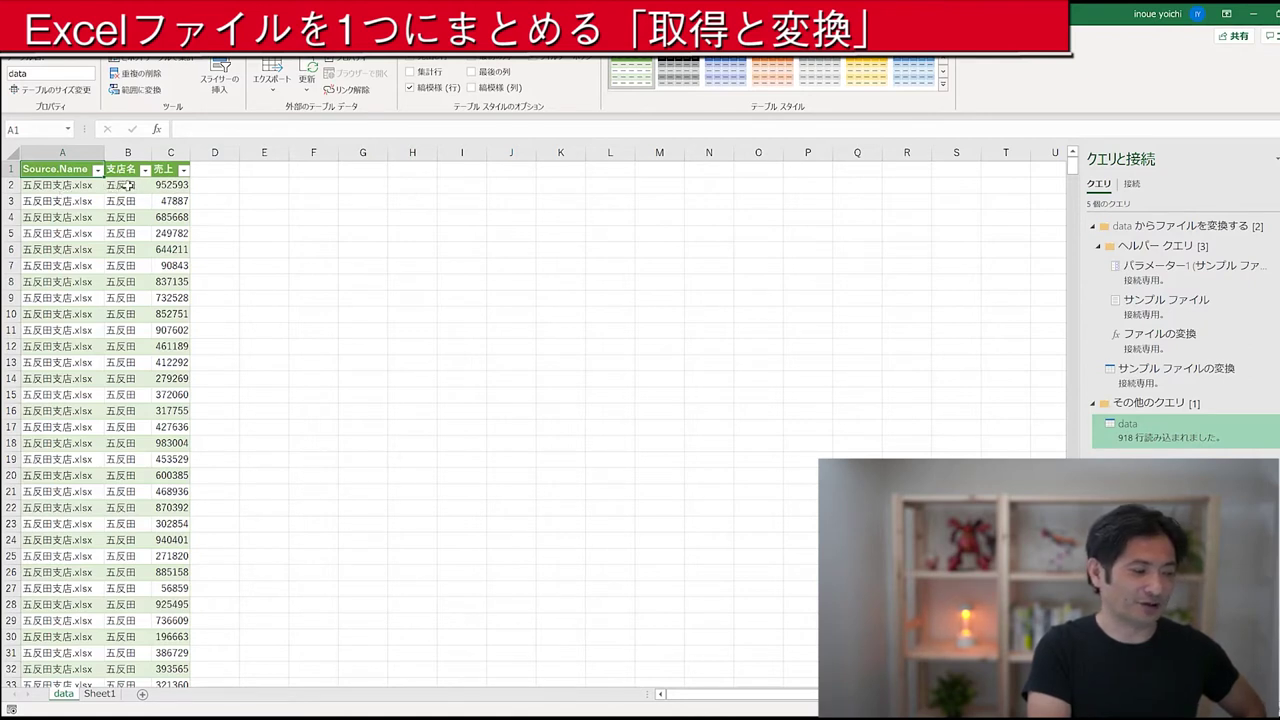
{"action": "left_click", "coordinate": [128, 185]}
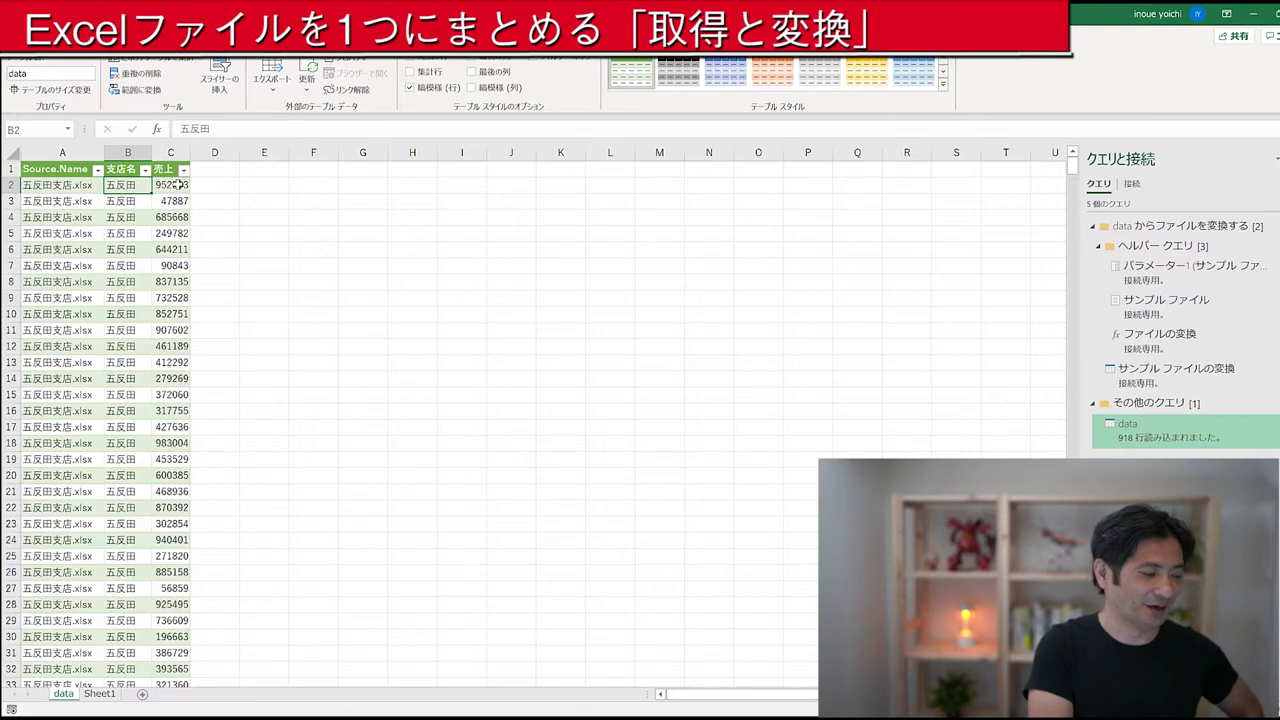
{"action": "scroll", "coordinate": [144, 373], "scroll_direction": "down", "scroll_amount": 14}
{"action": "scroll", "coordinate": [144, 373], "scroll_direction": "down", "scroll_amount": 14}
{"action": "scroll", "coordinate": [144, 373], "scroll_direction": "down", "scroll_amount": 14}
{"action": "scroll", "coordinate": [144, 373], "scroll_direction": "down", "scroll_amount": 14}
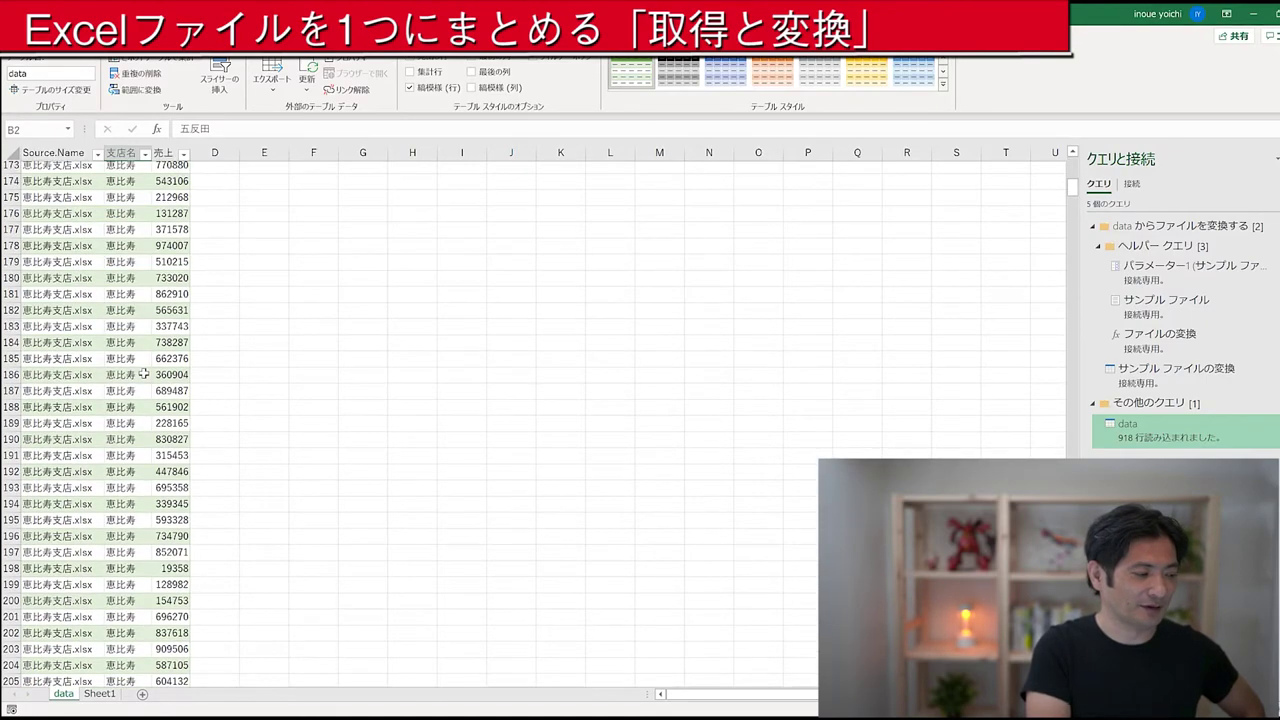
{"action": "scroll", "coordinate": [144, 373], "scroll_direction": "up", "scroll_amount": 3}
{"action": "scroll", "coordinate": [144, 373], "scroll_direction": "down", "scroll_amount": 4}
{"action": "scroll", "coordinate": [144, 373], "scroll_direction": "down", "scroll_amount": 4}
{"action": "scroll", "coordinate": [144, 373], "scroll_direction": "down", "scroll_amount": 5}
{"action": "scroll", "coordinate": [144, 373], "scroll_direction": "down", "scroll_amount": 6}
{"action": "scroll", "coordinate": [144, 373], "scroll_direction": "down", "scroll_amount": 7}
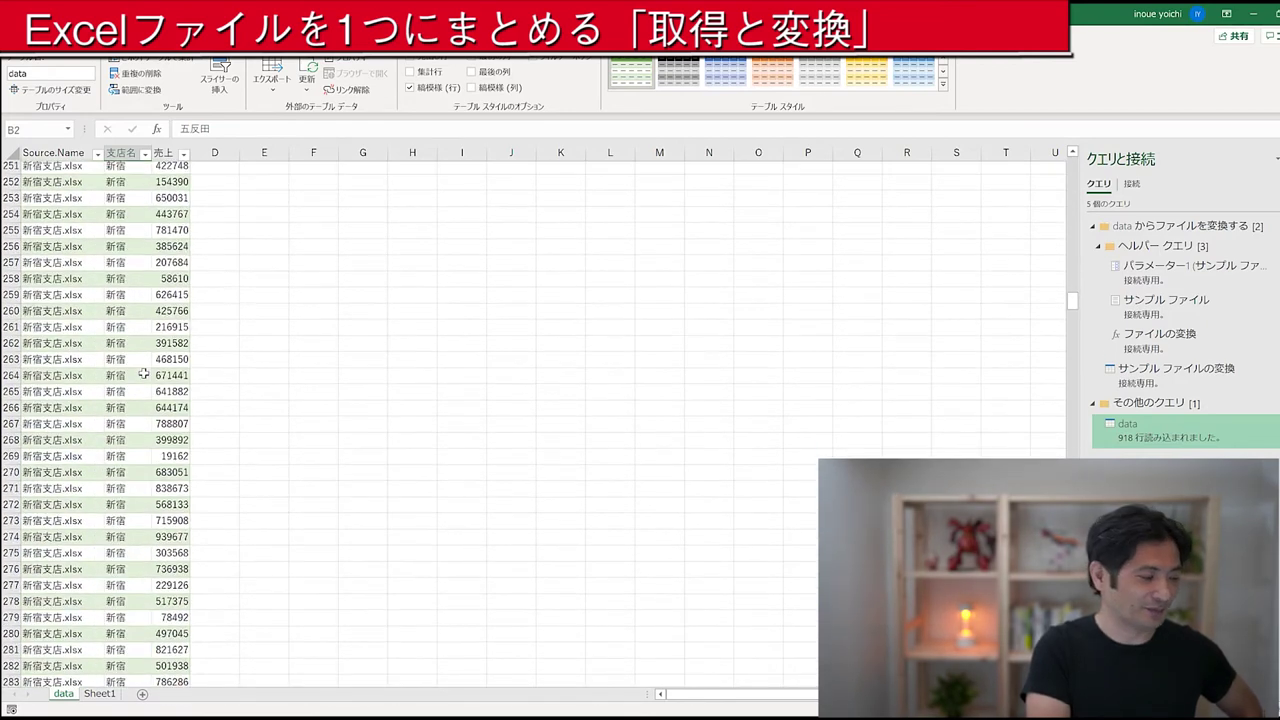
{"action": "scroll", "coordinate": [144, 373], "scroll_direction": "down", "scroll_amount": 3}
{"action": "scroll", "coordinate": [144, 373], "scroll_direction": "down", "scroll_amount": 2}
{"action": "scroll", "coordinate": [144, 373], "scroll_direction": "down", "scroll_amount": 1}
{"action": "left_click", "coordinate": [47, 373]}
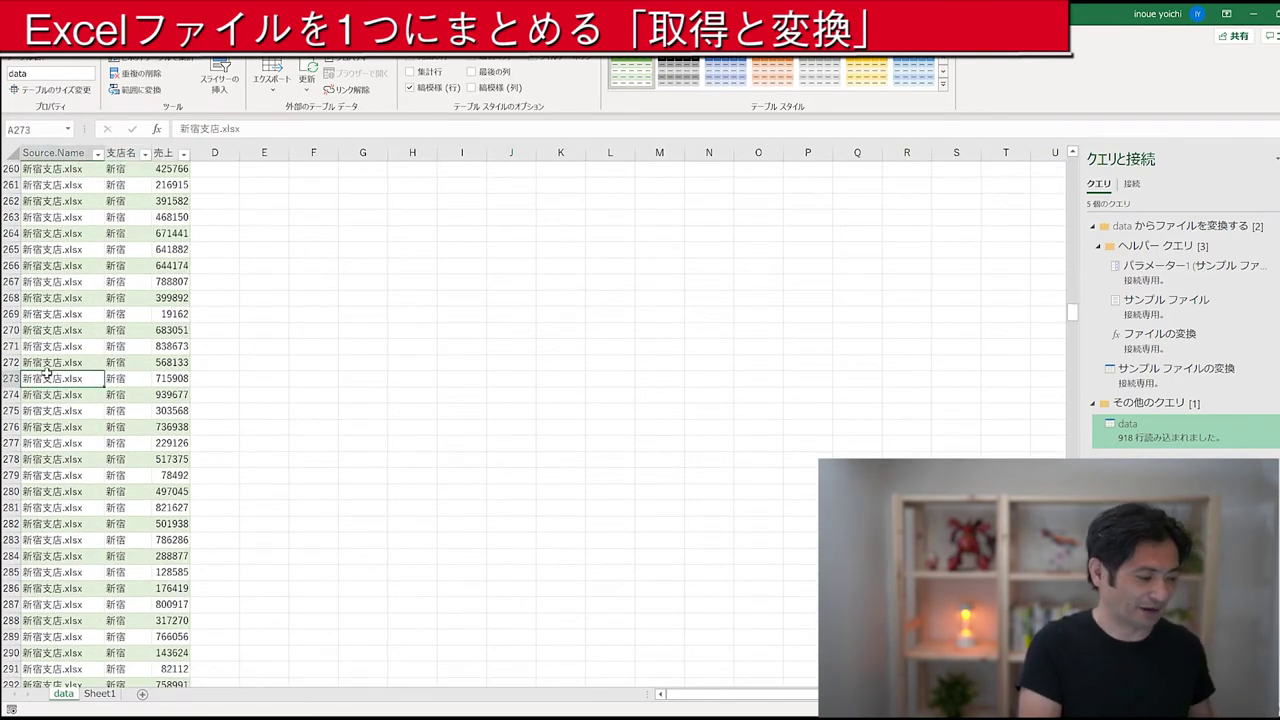
{"action": "key", "text": "ctrl+Down"}
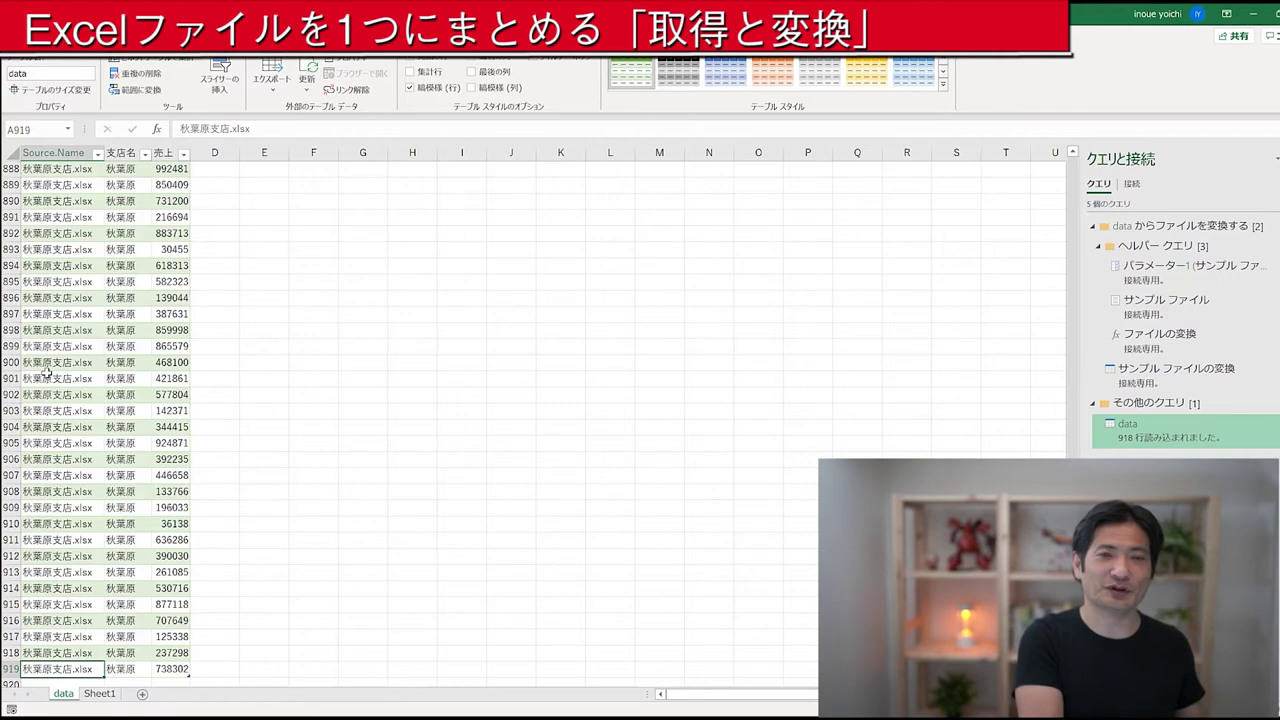
{"action": "left_click", "coordinate": [168, 202]}
{"action": "scroll", "coordinate": [404, 284], "scroll_direction": "up", "scroll_amount": 5}
{"action": "scroll", "coordinate": [405, 283], "scroll_direction": "up", "scroll_amount": 4}
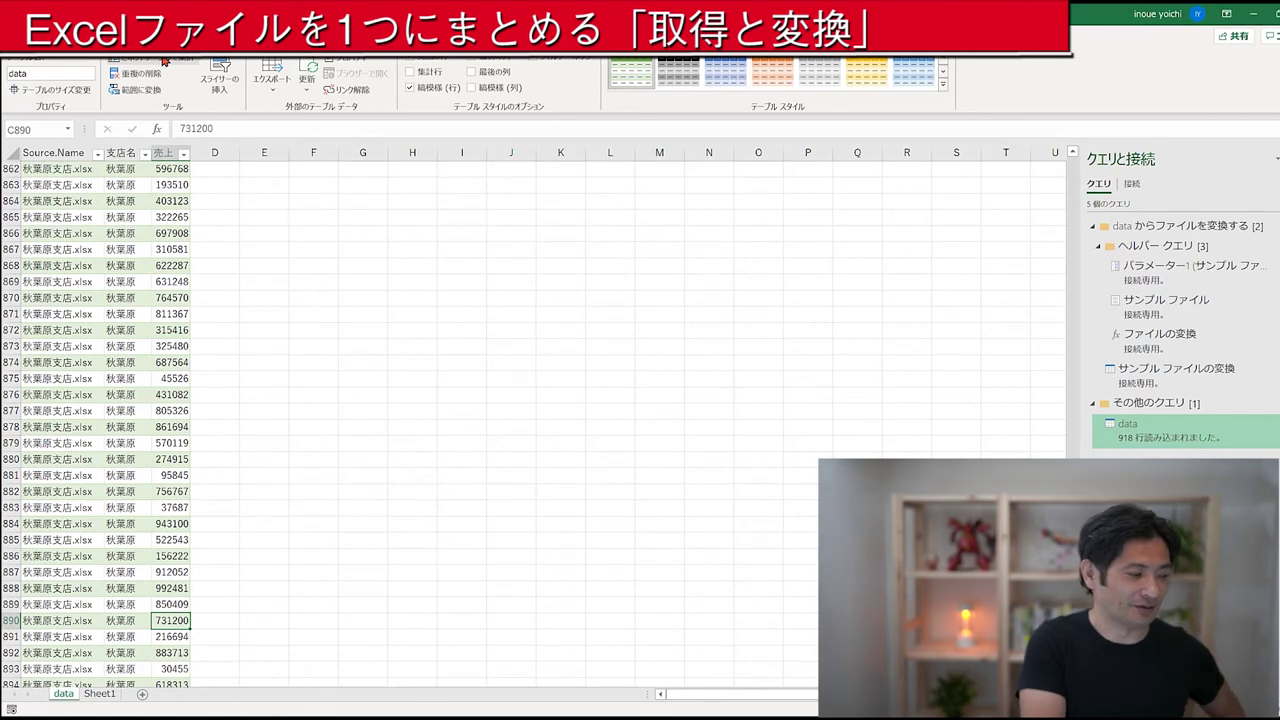
{"action": "left_click", "coordinate": [164, 62]}
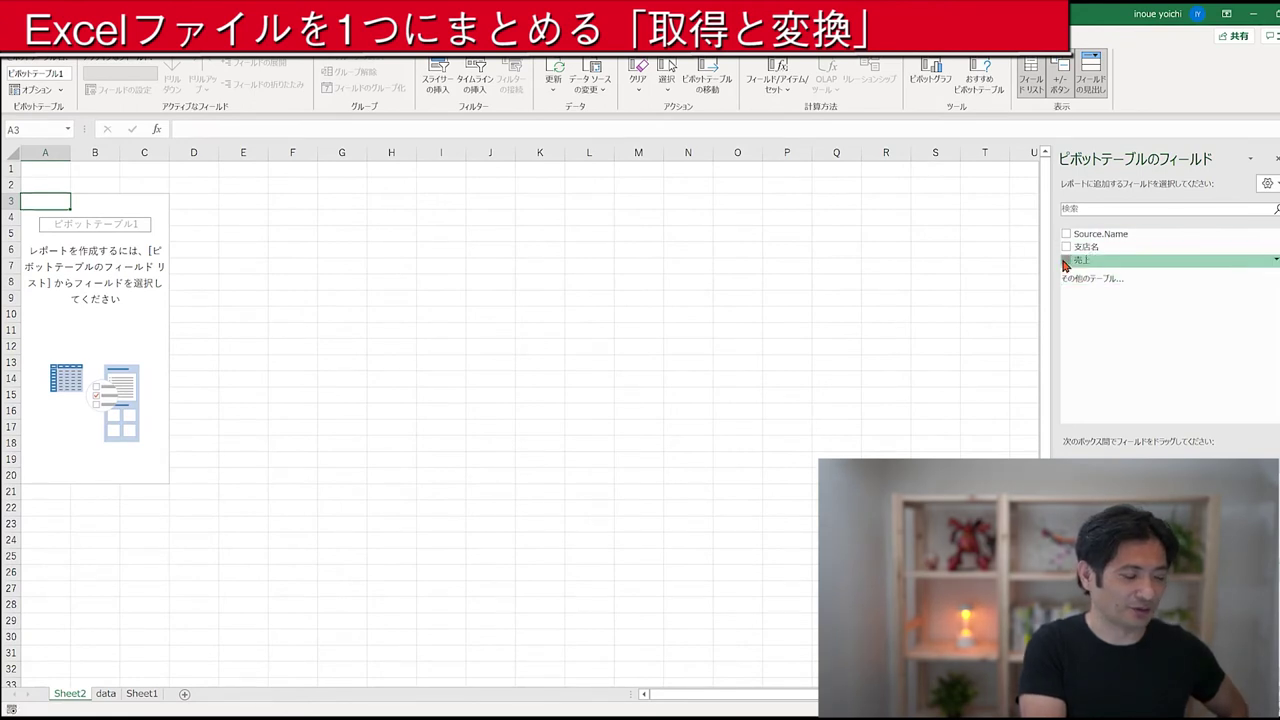
- Total 売上 by 支店名 in the pivot table and give column B thousands separators
{"action": "left_click", "coordinate": [1065, 261]}
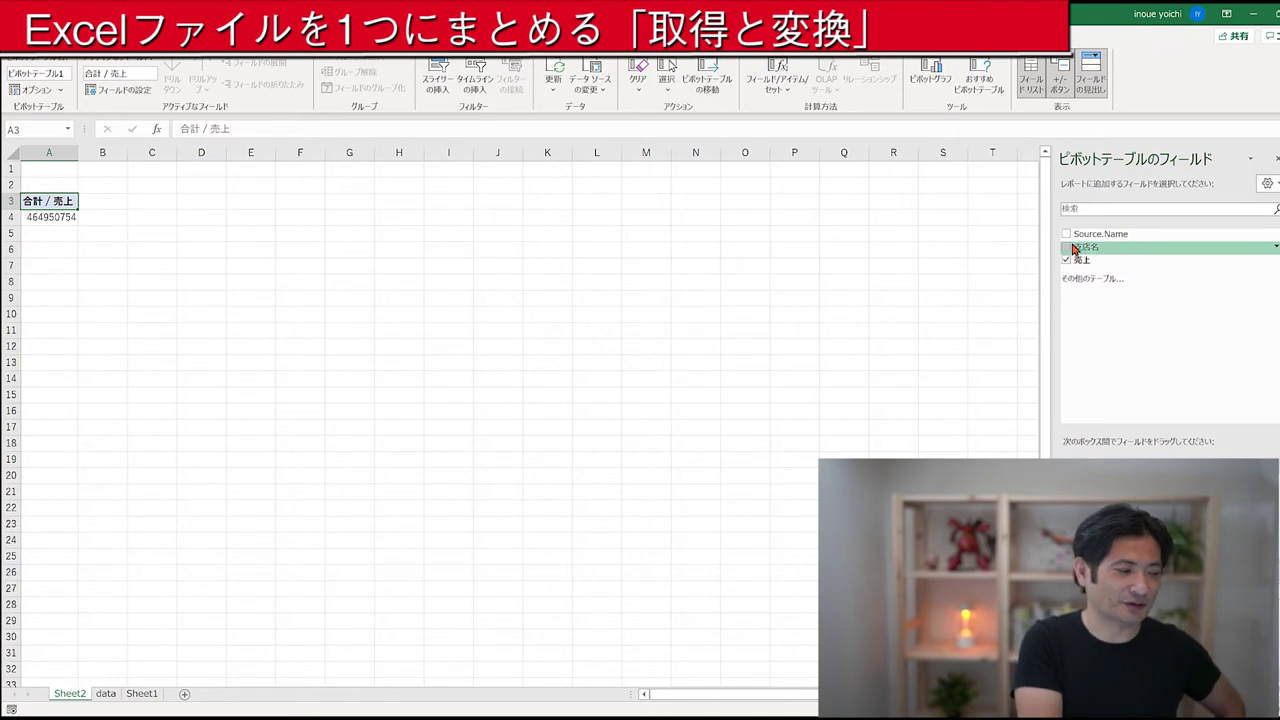
{"action": "left_click", "coordinate": [1067, 247]}
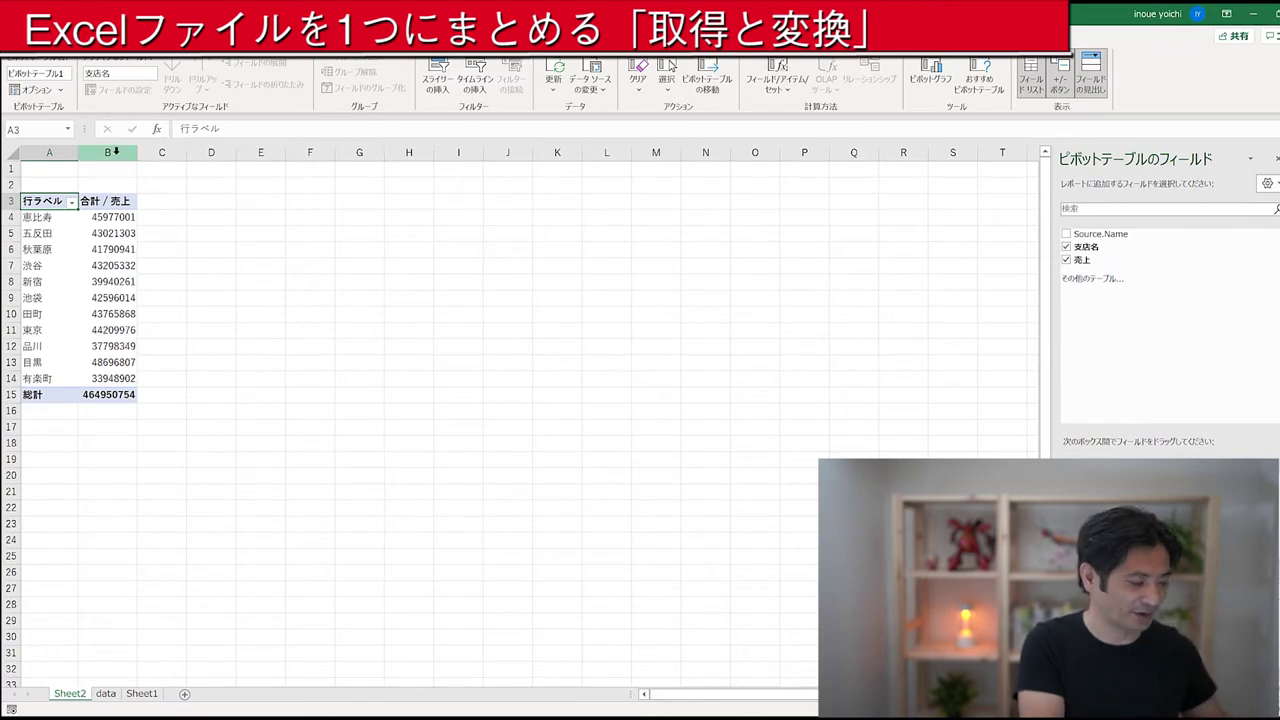
{"action": "left_click", "coordinate": [115, 153]}
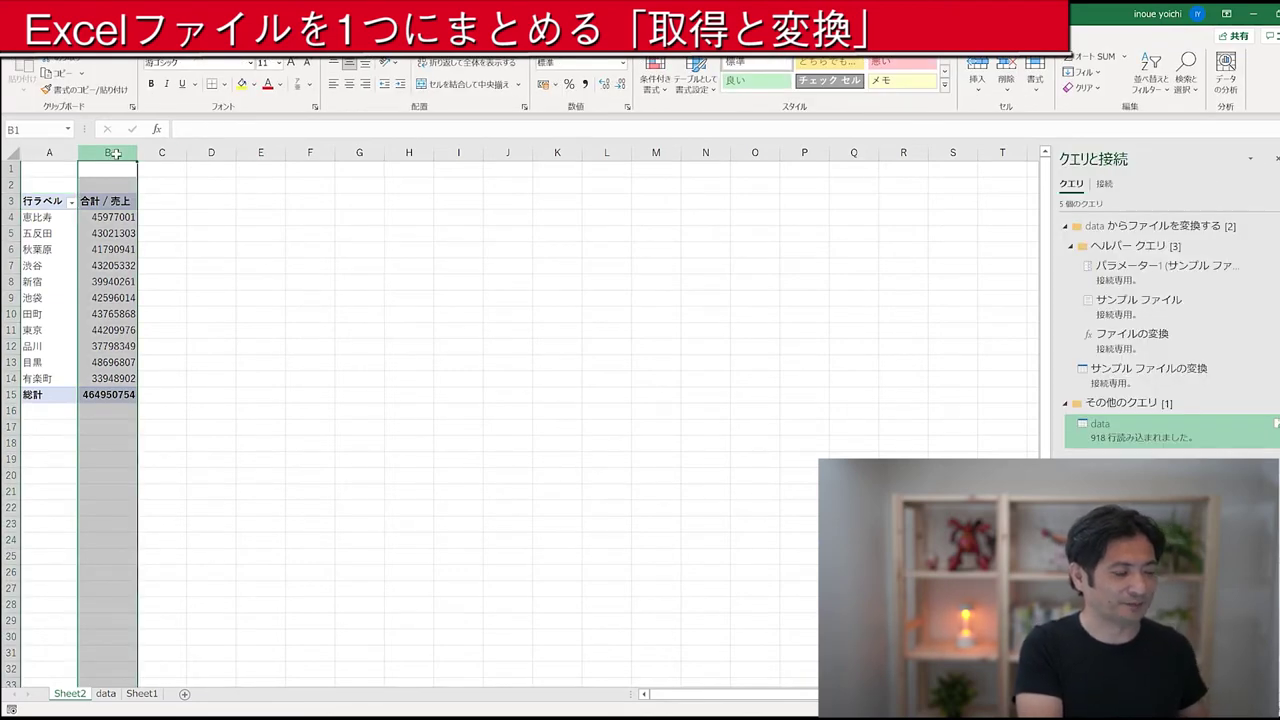
{"action": "left_click", "coordinate": [250, 308]}
{"action": "left_click", "coordinate": [115, 217]}
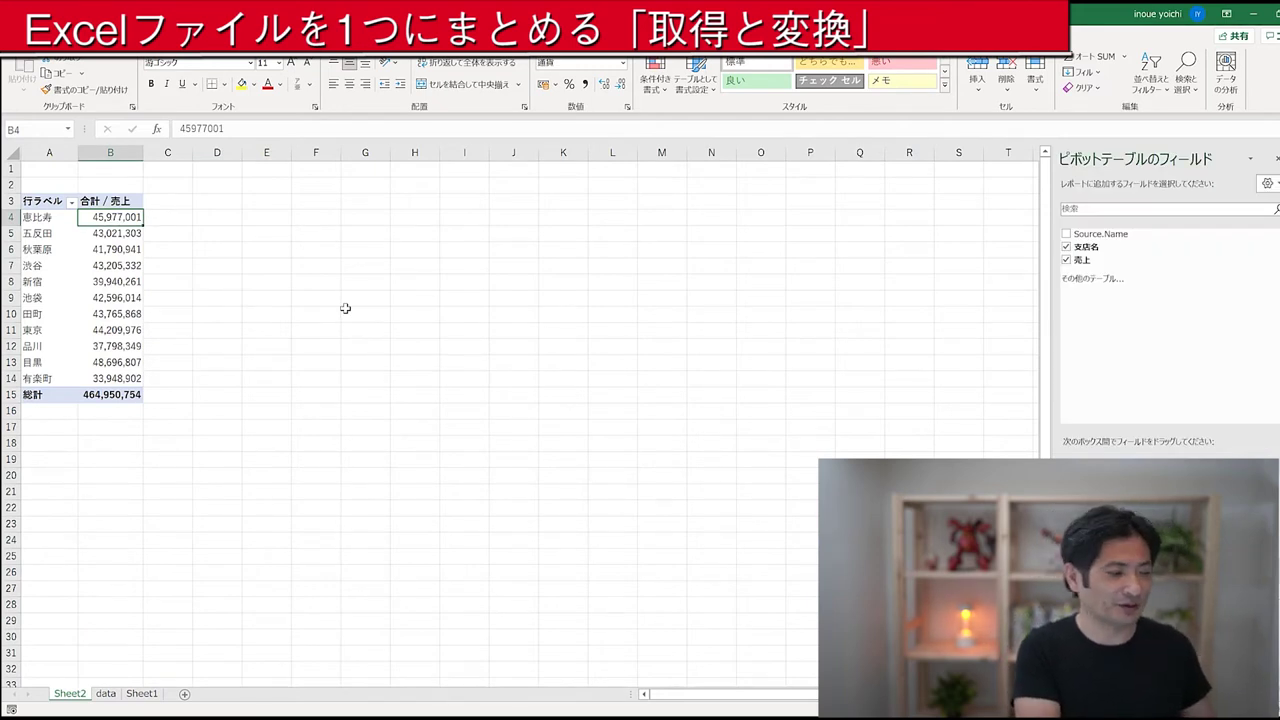
- Insert a pivot chart with Alt+F1, placing it beside the pivot table and widening it
{"action": "key", "text": "alt+F1"}
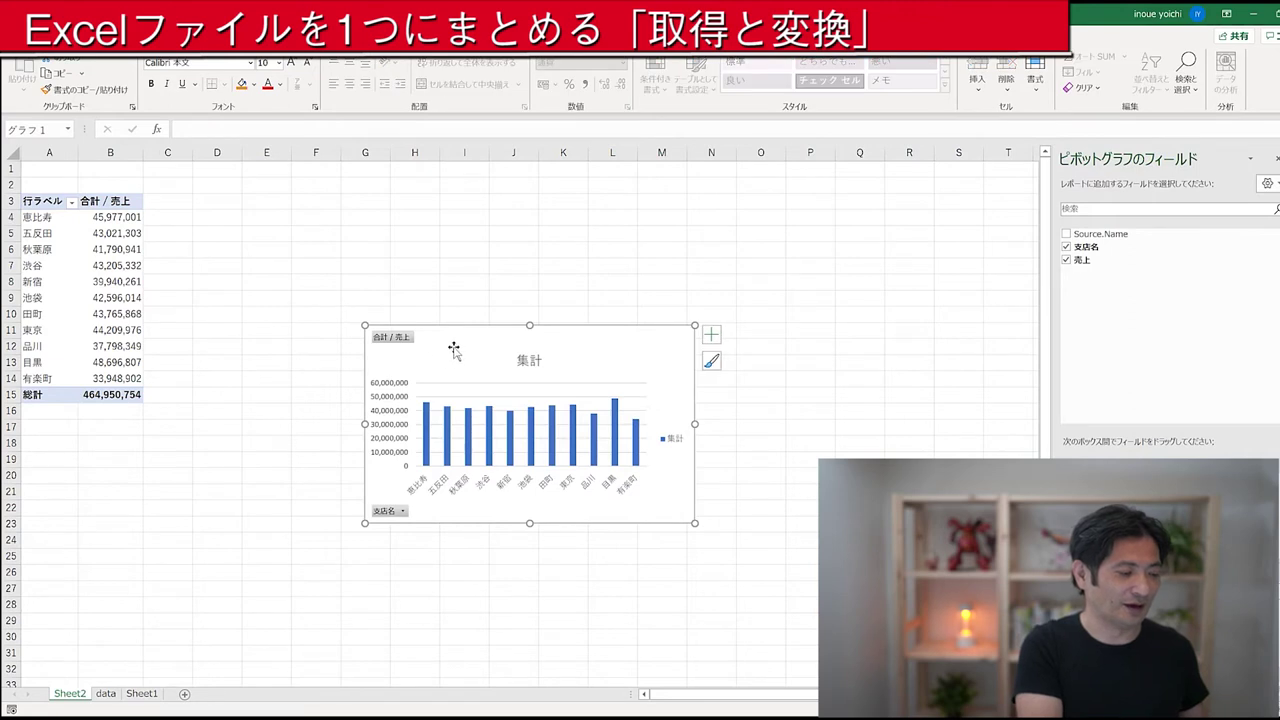
{"action": "left_click_drag", "start_coordinate": [457, 346], "coordinate": [302, 259]}
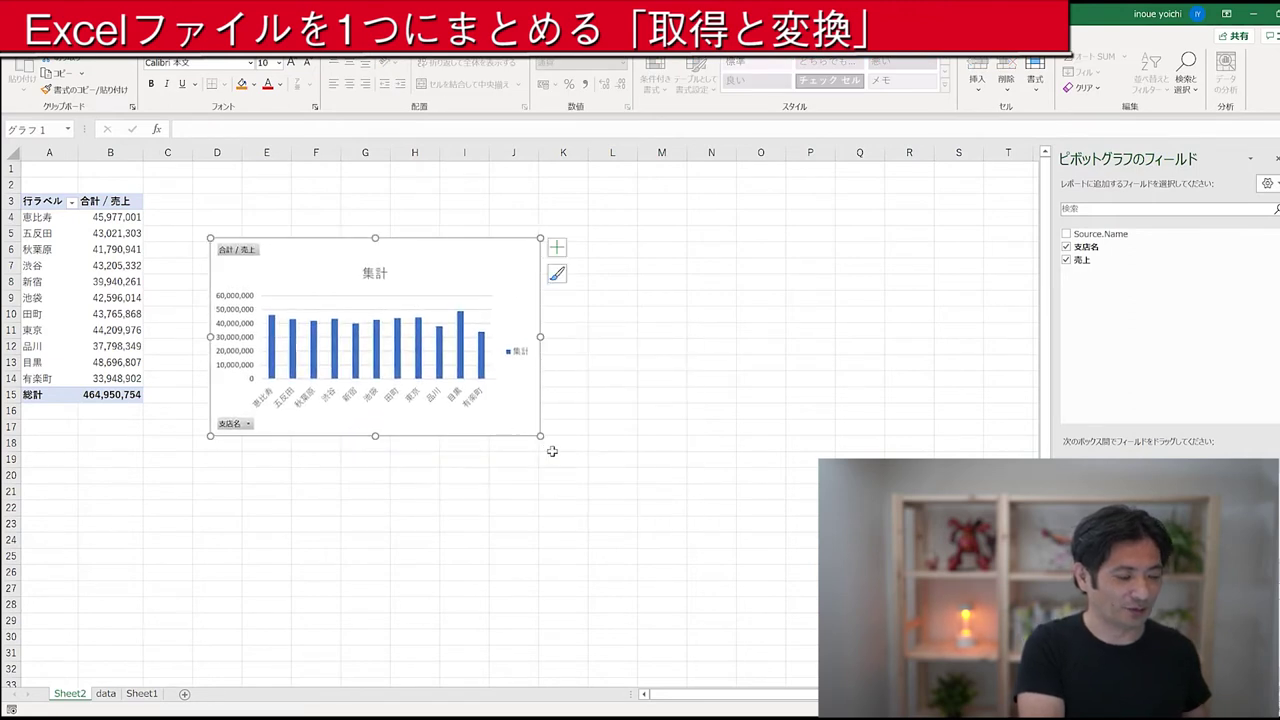
{"action": "left_click_drag", "start_coordinate": [535, 435], "coordinate": [670, 433]}
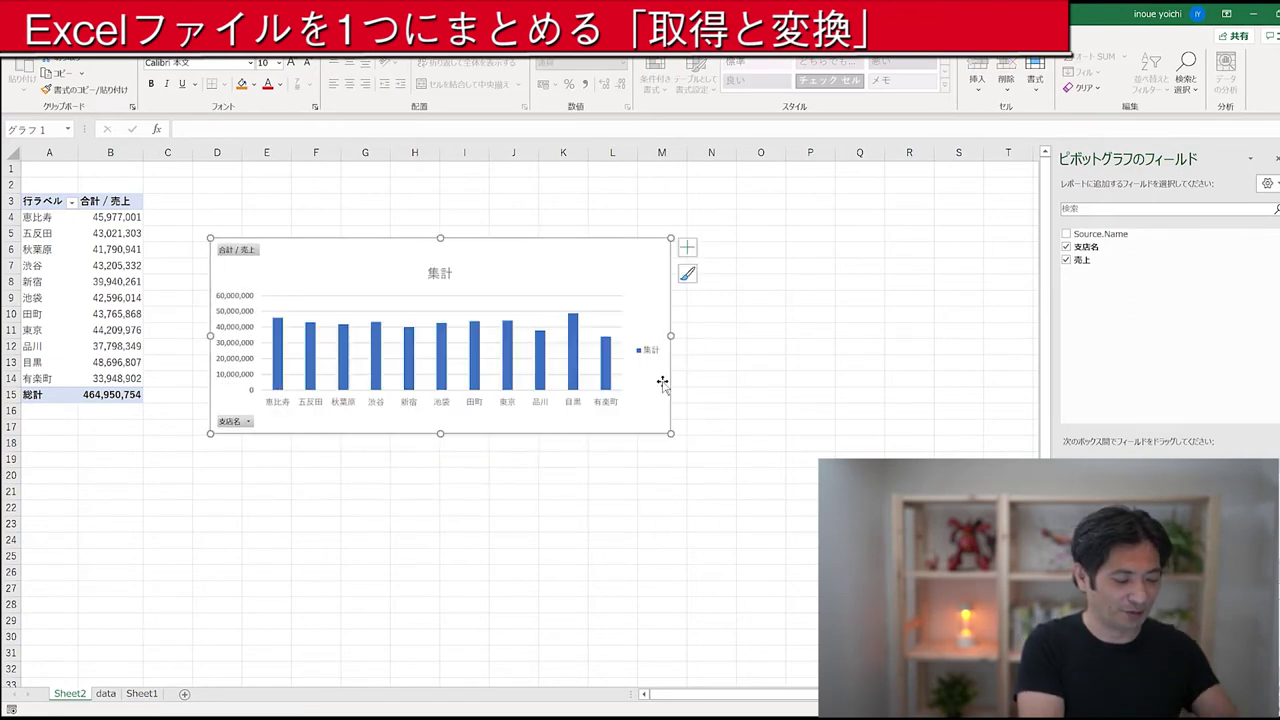
- Delete the chart's legend, title and gridlines, and color the bars orange
{"action": "left_click", "coordinate": [648, 355]}
{"action": "key", "text": "Delete"}
{"action": "left_click", "coordinate": [437, 277]}
{"action": "key", "text": "Delete"}
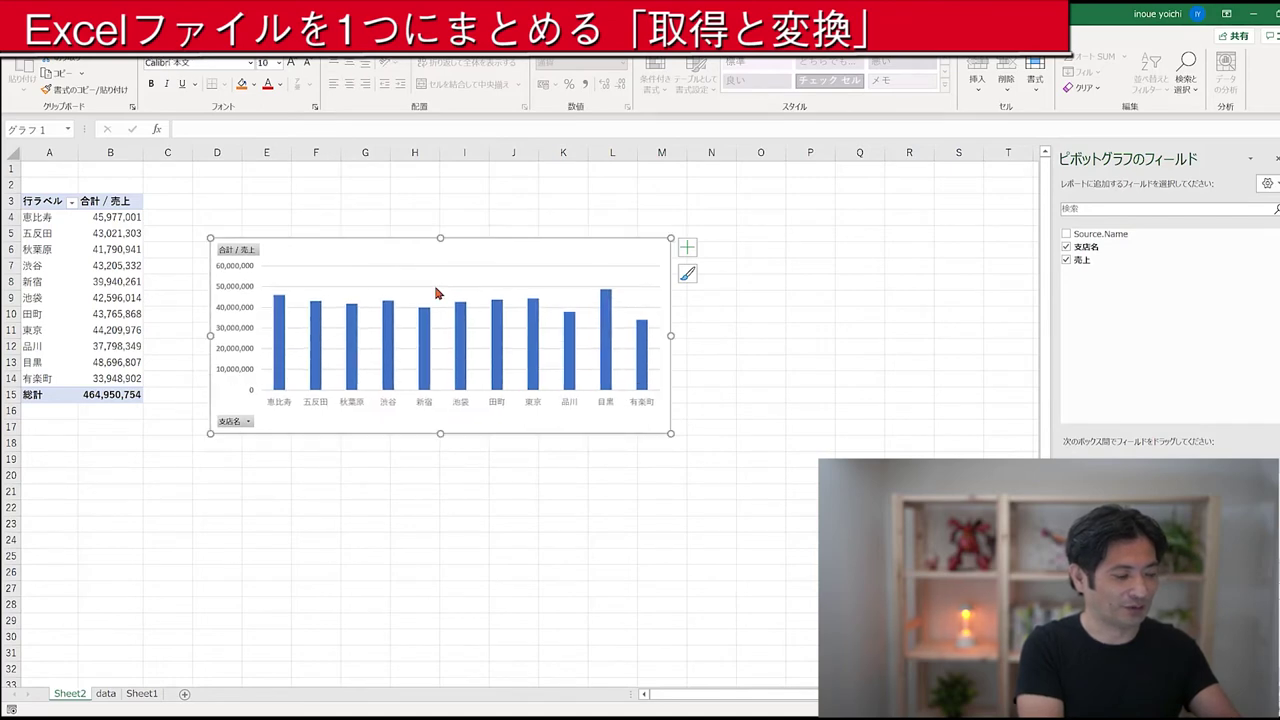
{"action": "left_click", "coordinate": [436, 291]}
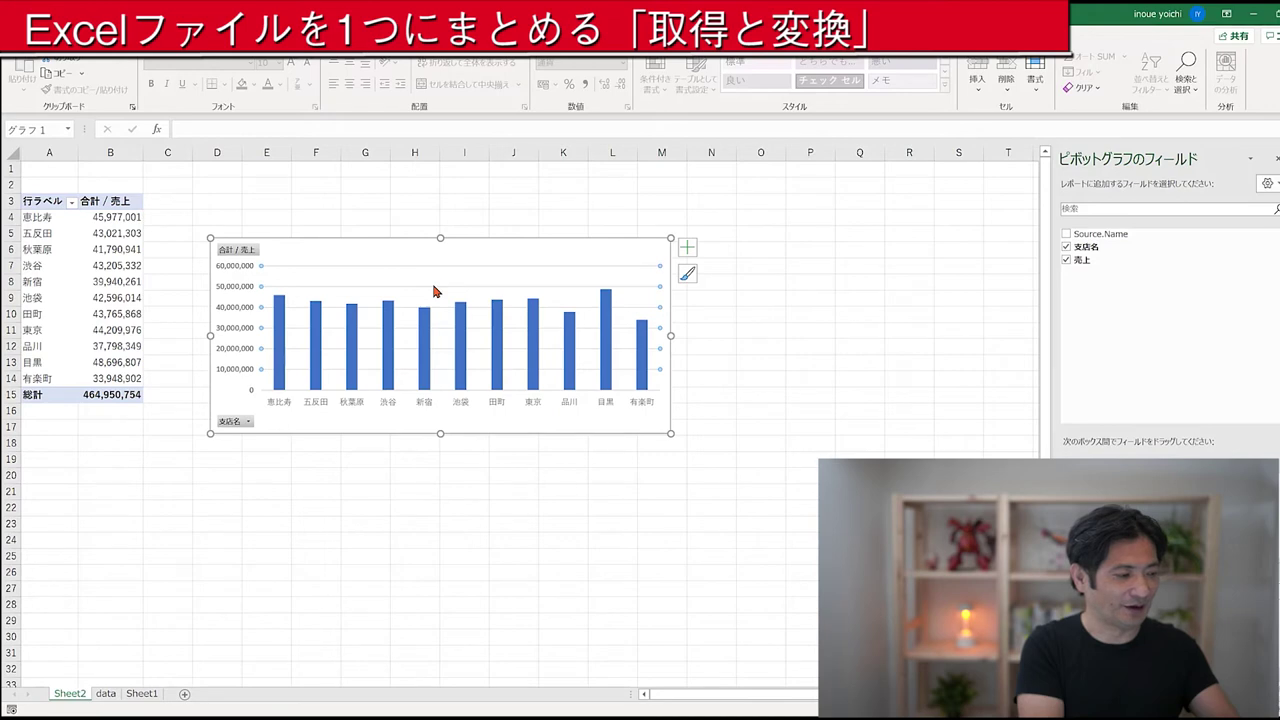
{"action": "key", "text": "Delete"}
{"action": "left_click", "coordinate": [424, 333]}
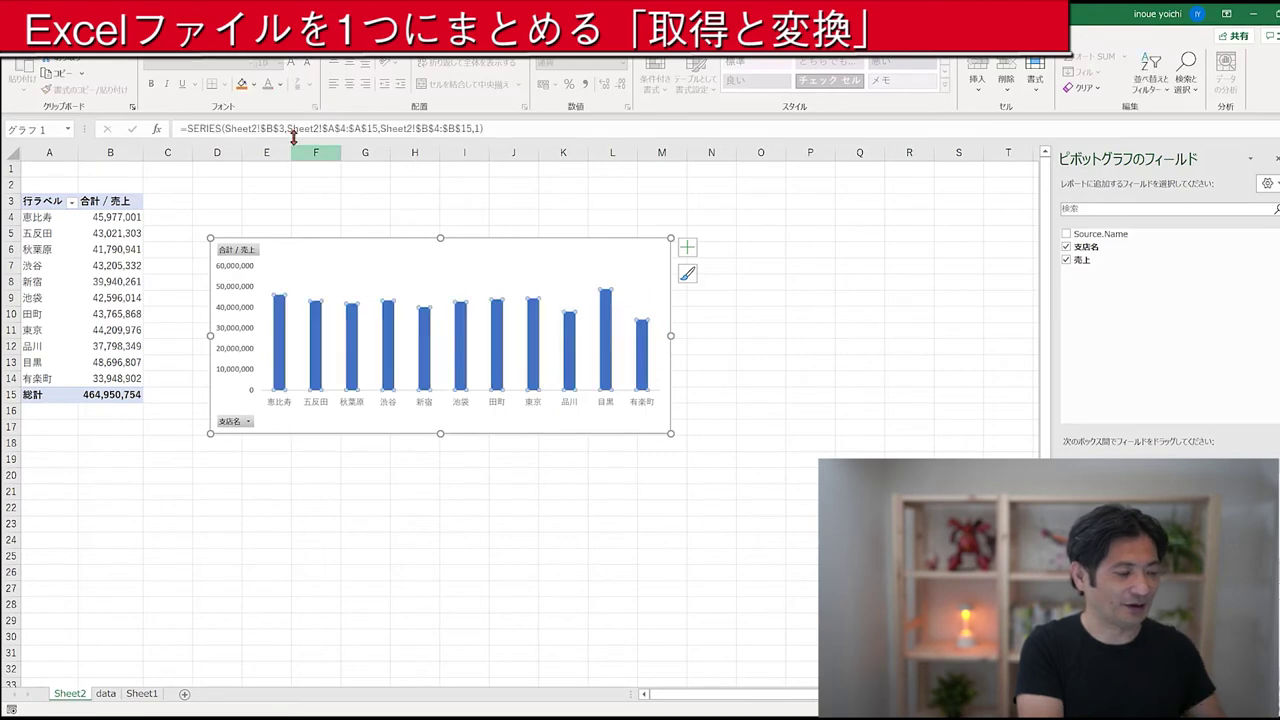
{"action": "left_click", "coordinate": [242, 85]}
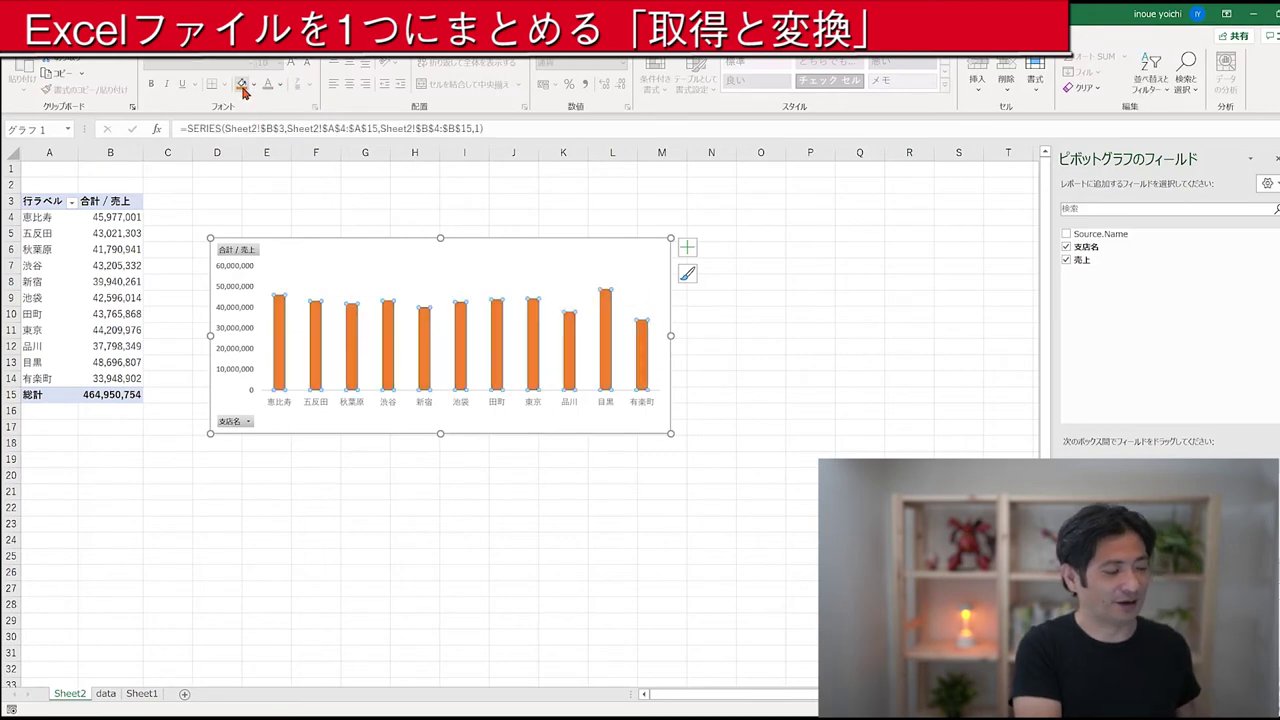
{"action": "left_click", "coordinate": [352, 201]}
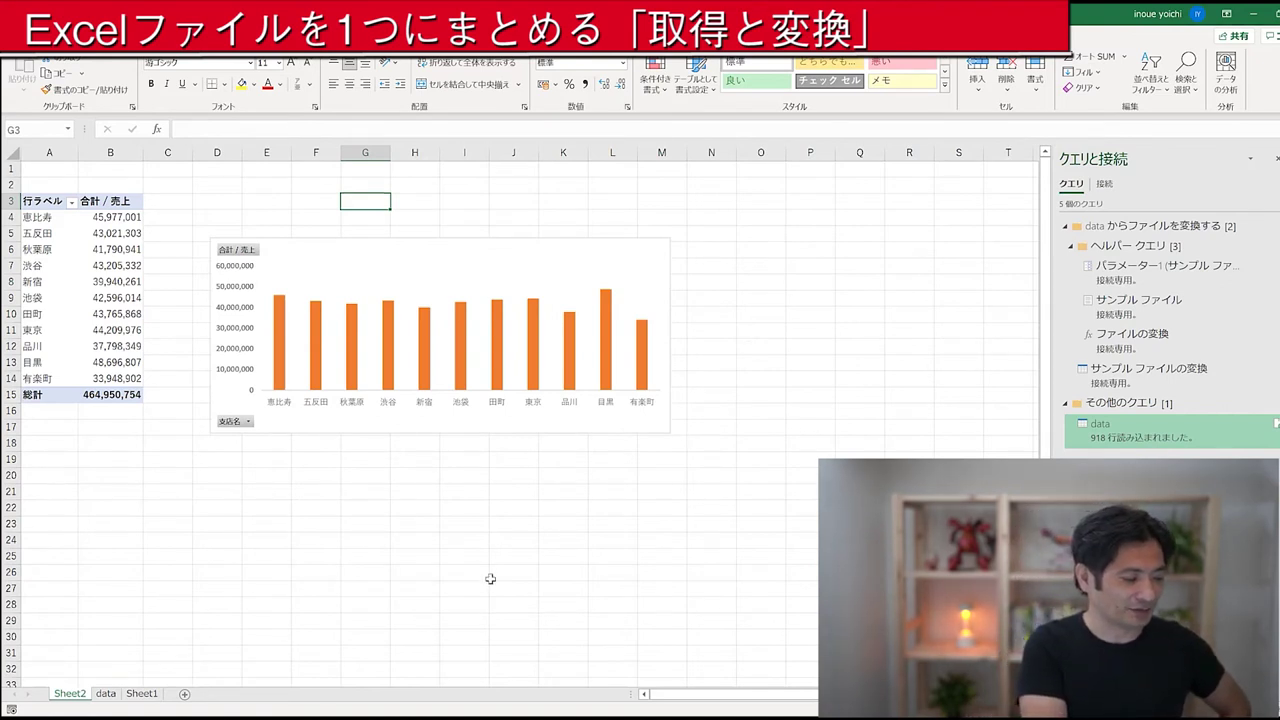
{"action": "left_click", "coordinate": [105, 694]}
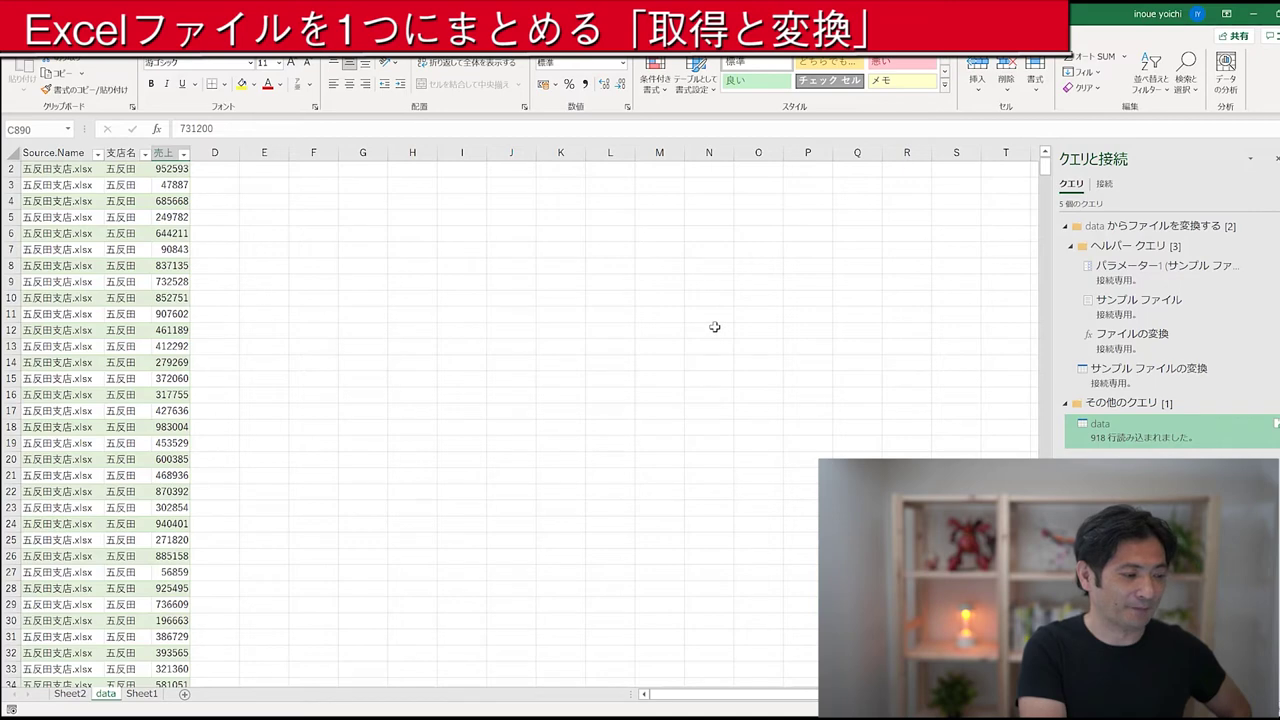
{"action": "left_click", "coordinate": [760, 40]}
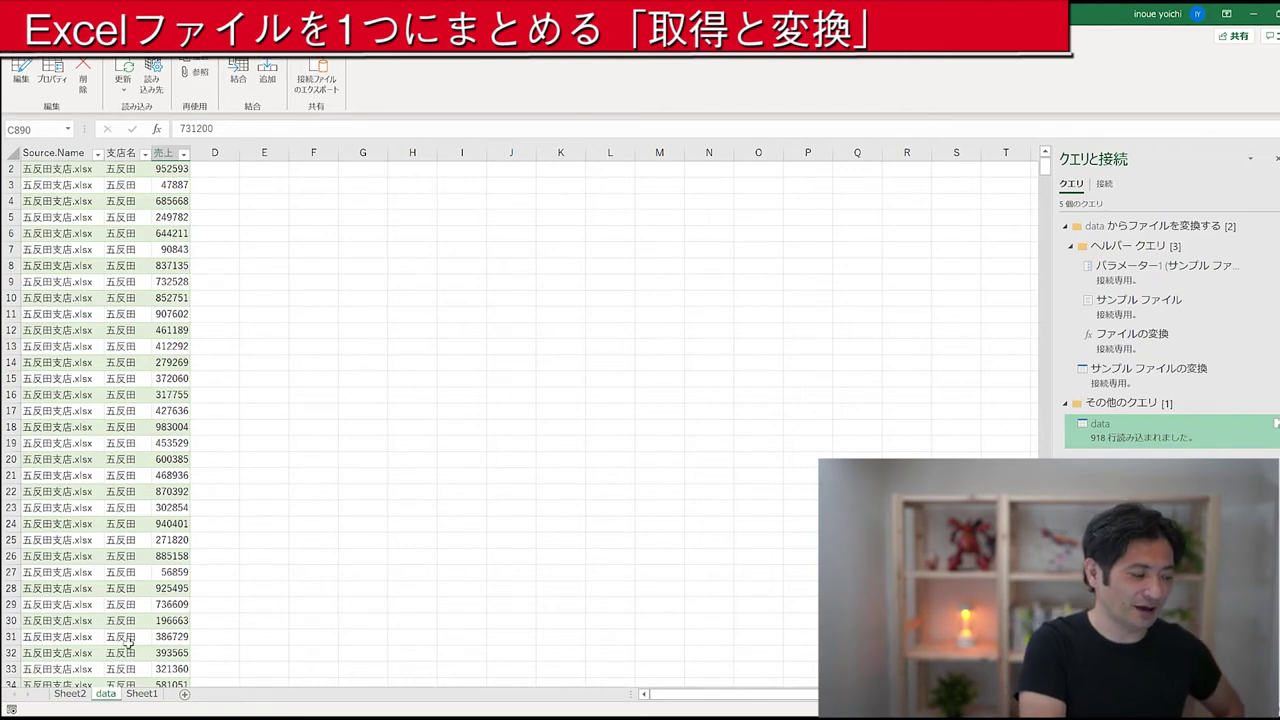
{"action": "left_click", "coordinate": [138, 695]}
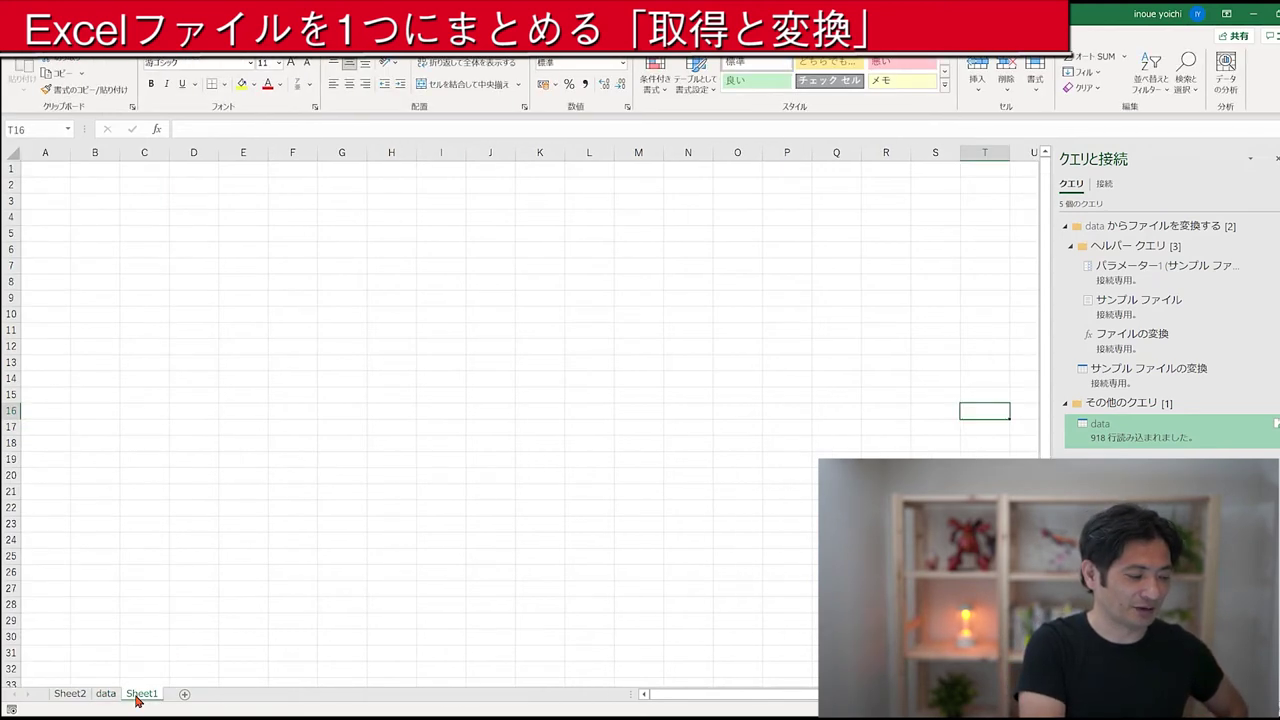
{"action": "left_click", "coordinate": [70, 694]}
{"action": "right_click", "coordinate": [90, 312]}
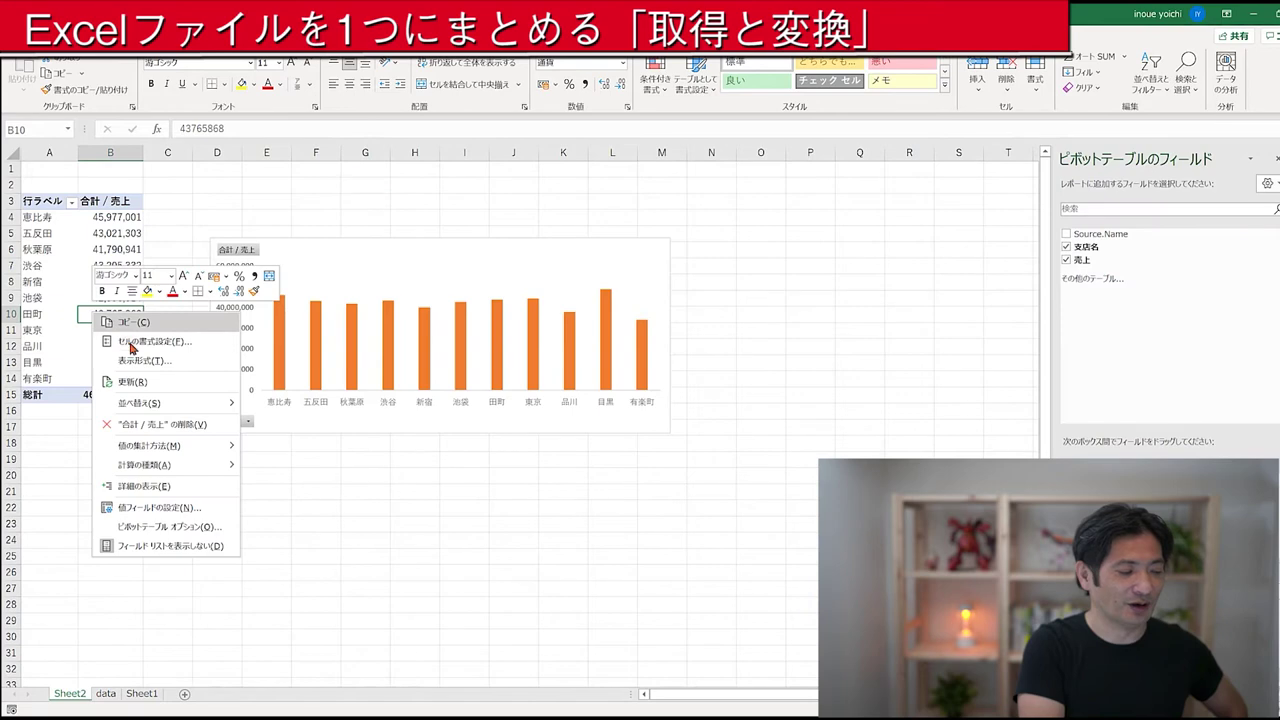
{"action": "left_click", "coordinate": [157, 382]}
{"action": "mouse_move", "coordinate": [308, 414]}
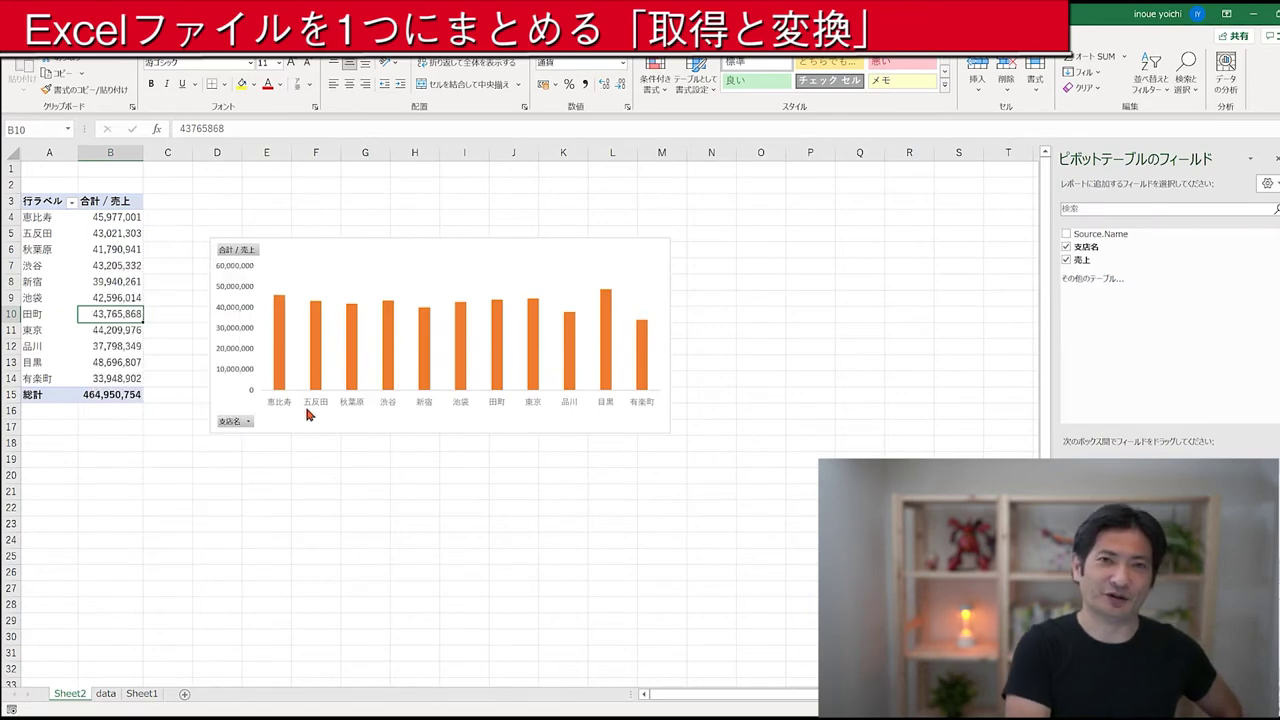